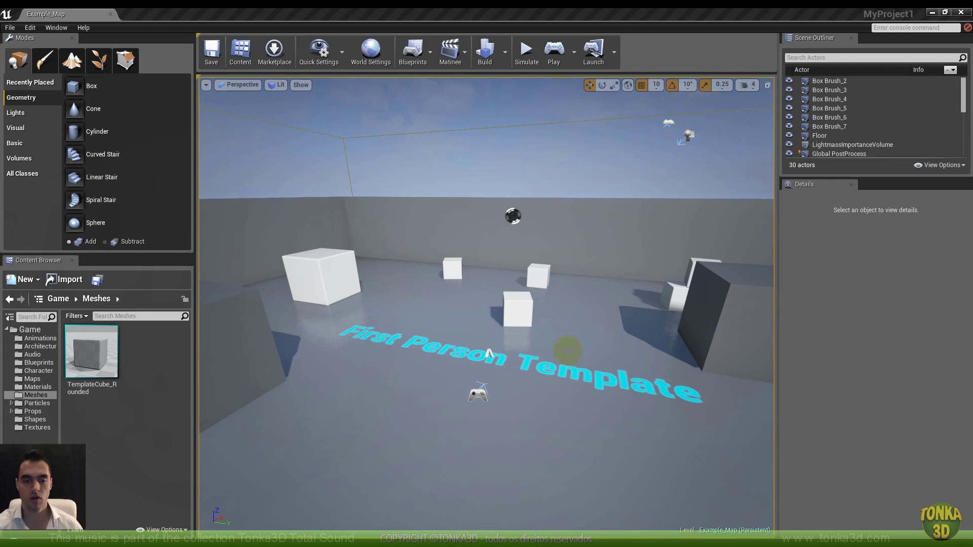
pyautogui.moveTo(499, 343); pyautogui.dragTo(537, 383, button='right')
pyautogui.press('w')
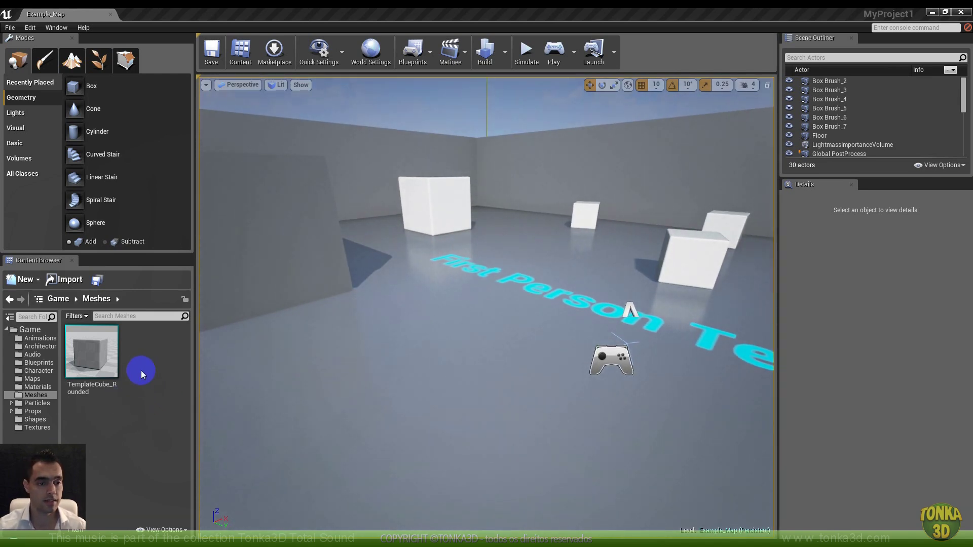
pyautogui.moveTo(521, 302); pyautogui.dragTo(442, 327, button='right')
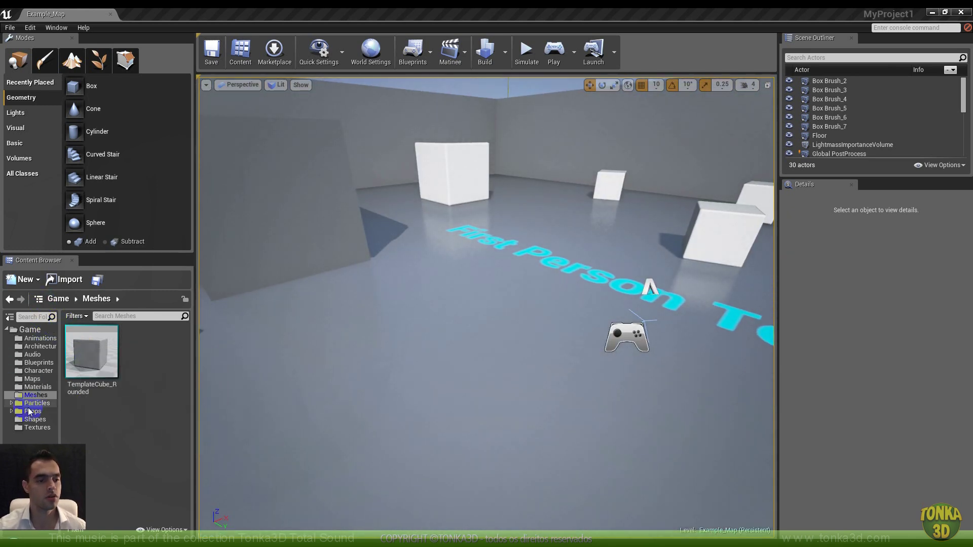
# Start an asset import into the Meshes folder and browse the FBX files in the UDK package folder
pyautogui.click(147, 391)
pyautogui.rightClick(135, 386)
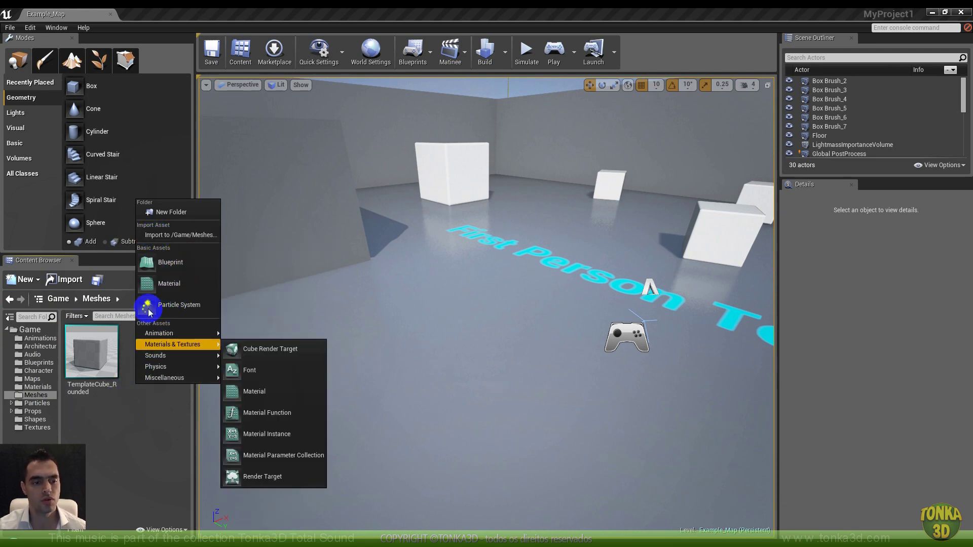
pyautogui.click(165, 236)
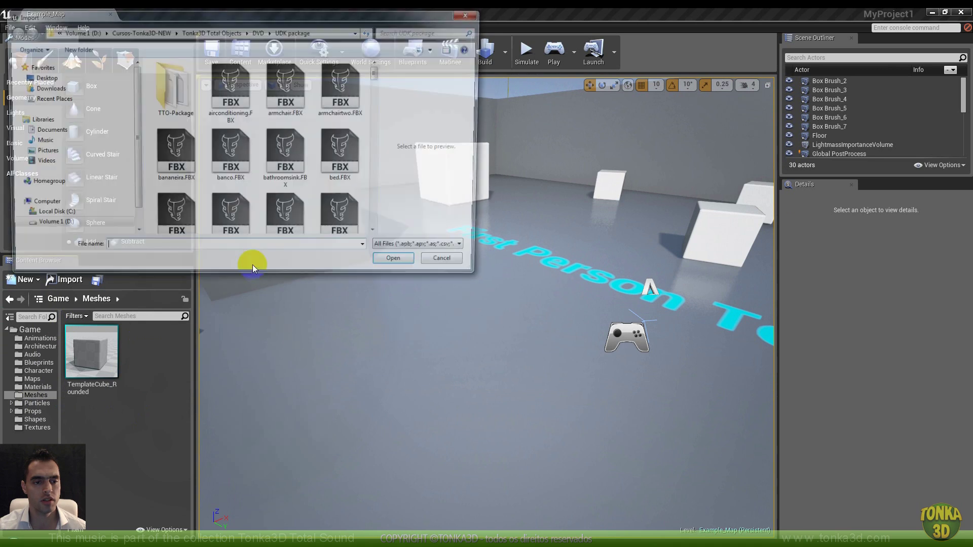
pyautogui.click(259, 32)
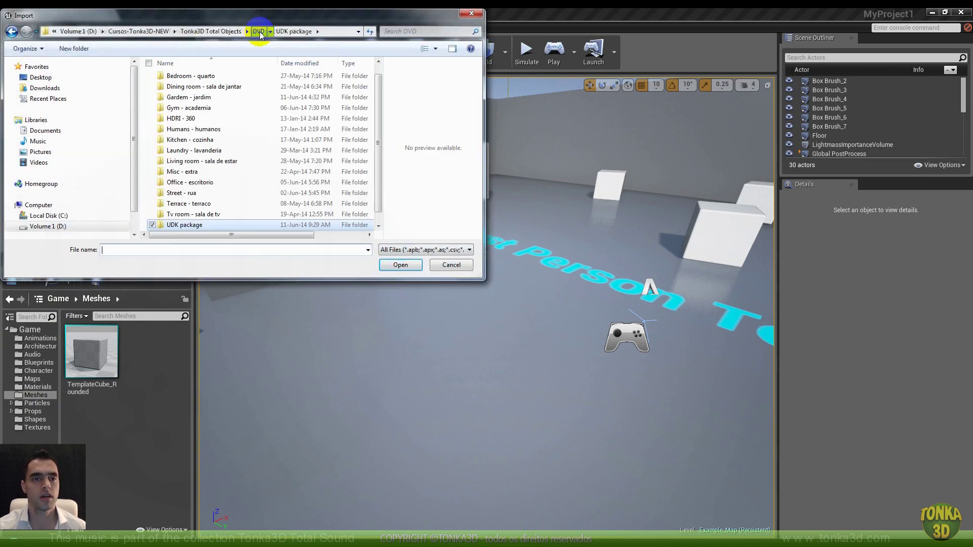
pyautogui.doubleClick(188, 225)
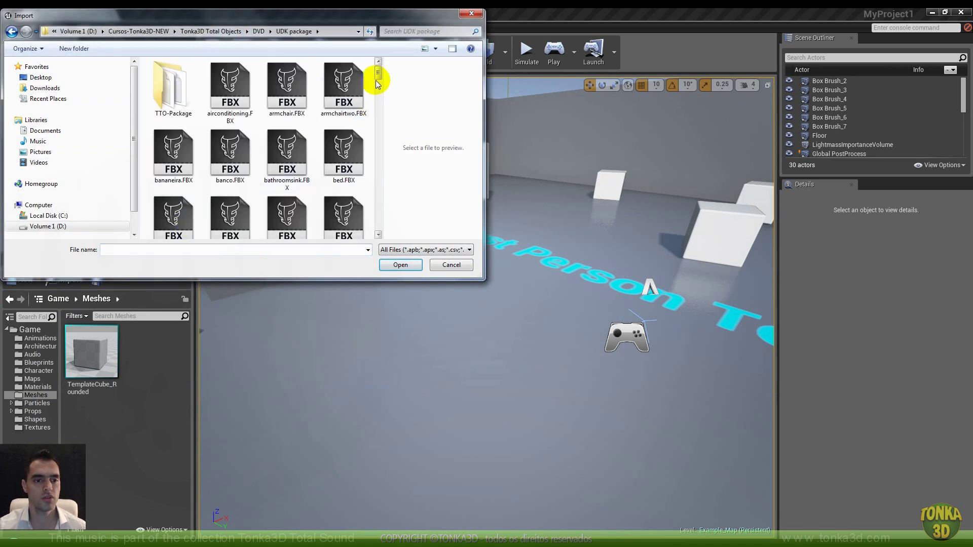
pyautogui.moveTo(379, 75); pyautogui.dragTo(376, 225)
# Import chair2.FBX as a static mesh with its materials and textures, leaving Combine Meshes off
pyautogui.click(135, 250)
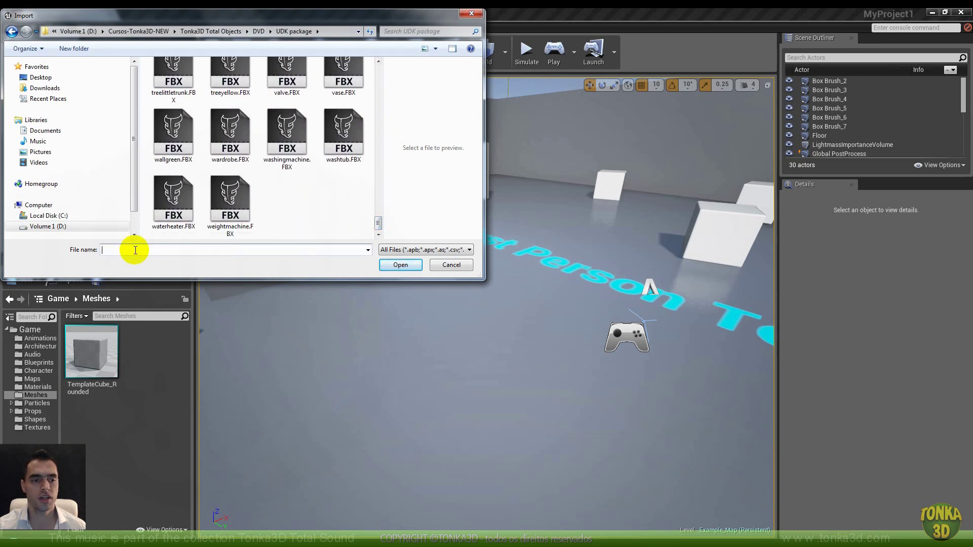
pyautogui.write('chair')
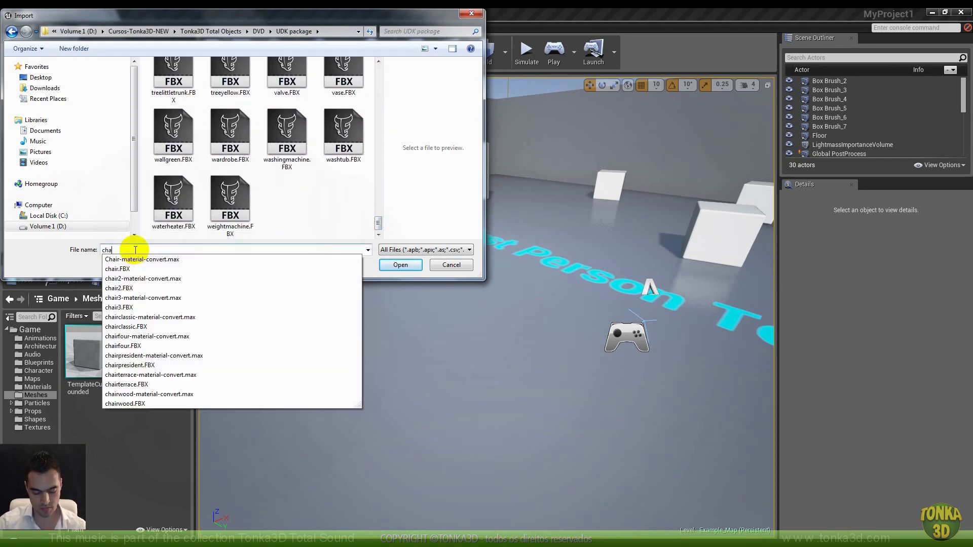
pyautogui.click(133, 288)
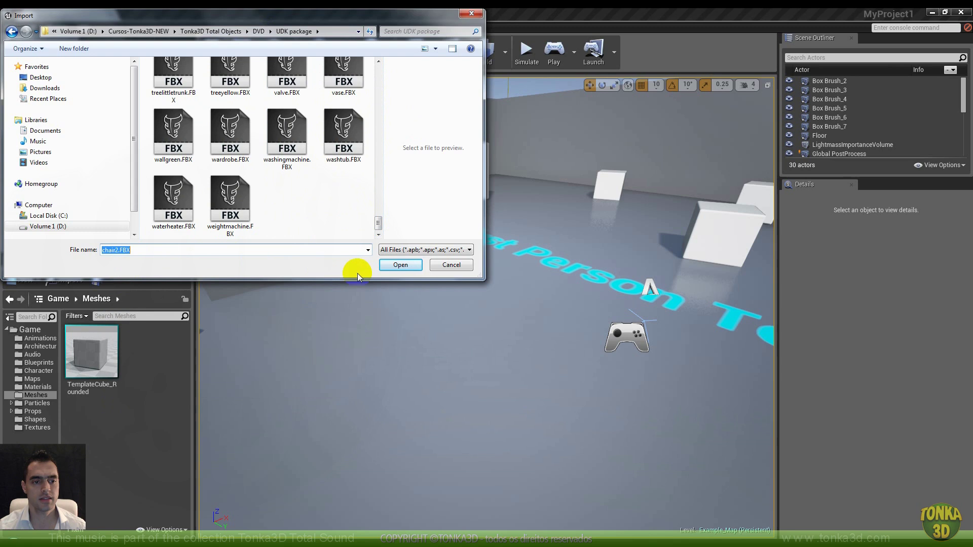
pyautogui.click(400, 265)
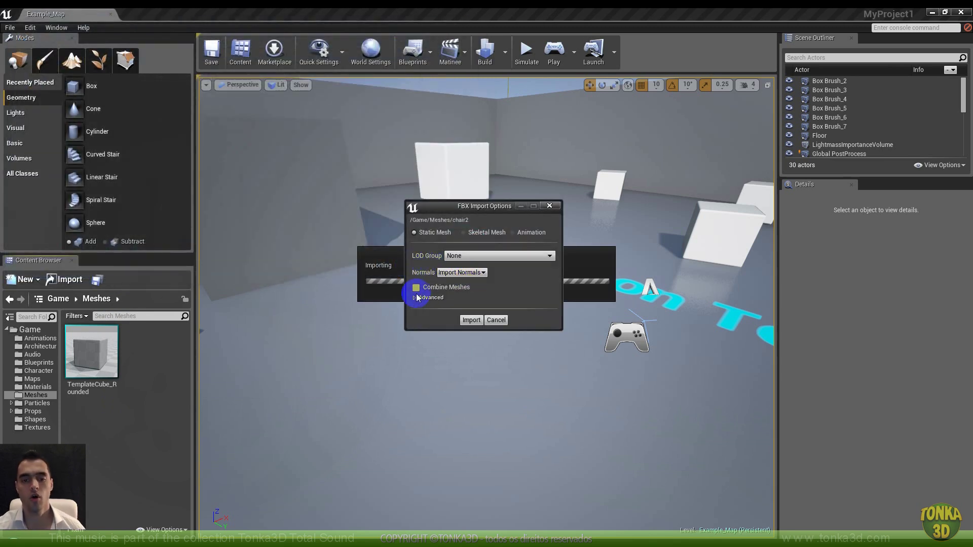
pyautogui.click(414, 298)
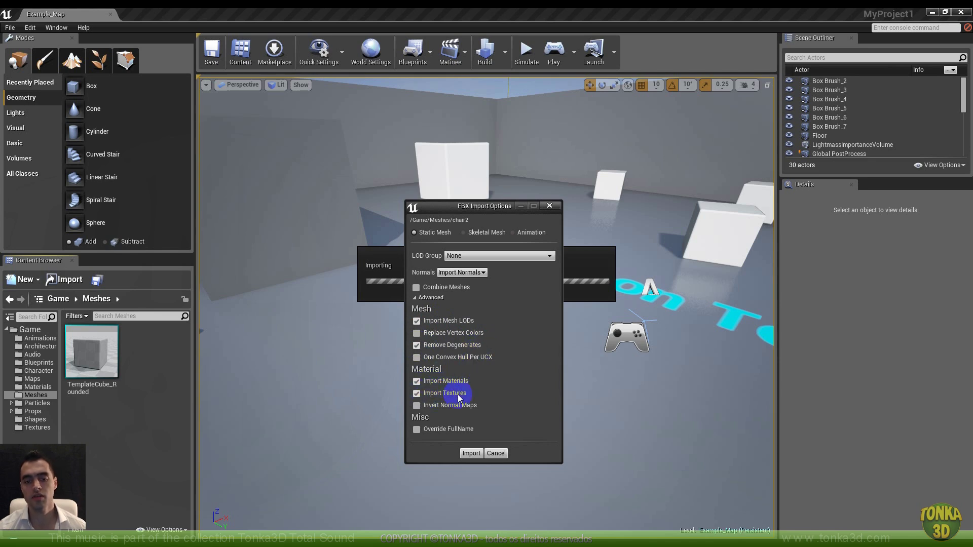
pyautogui.click(472, 454)
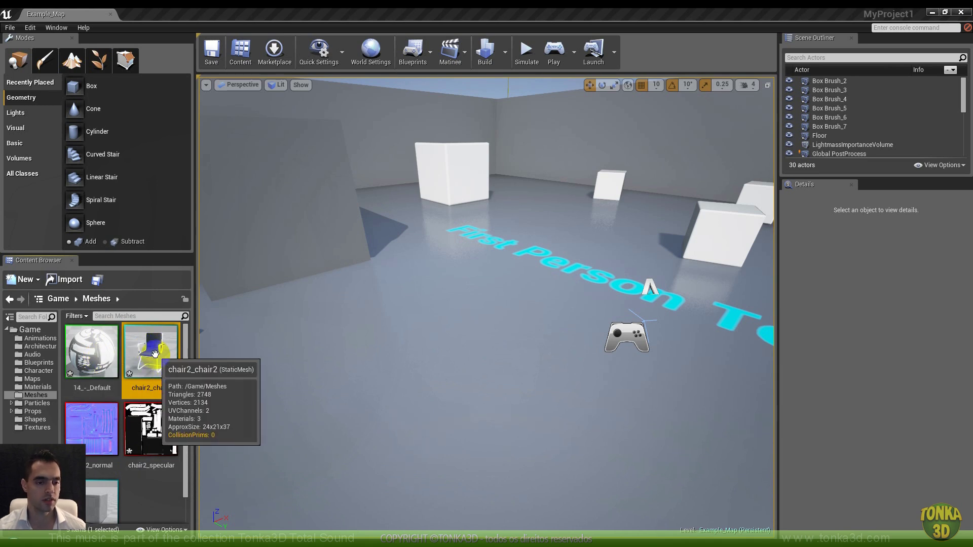
# Place the chair2_chair2 mesh on the floor of the level and set its scale to 3.0 on all axes
pyautogui.moveTo(154, 353); pyautogui.dragTo(384, 286)
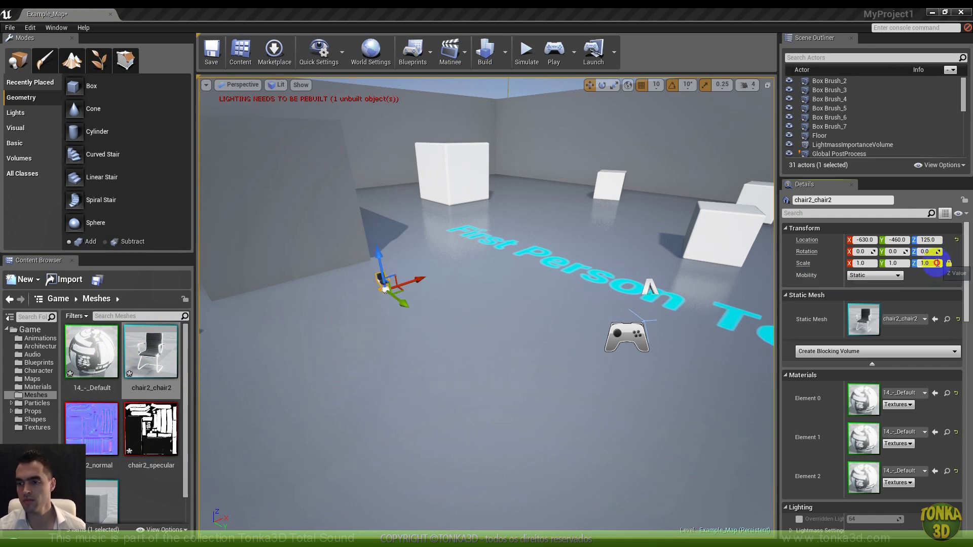
pyautogui.press('Return')
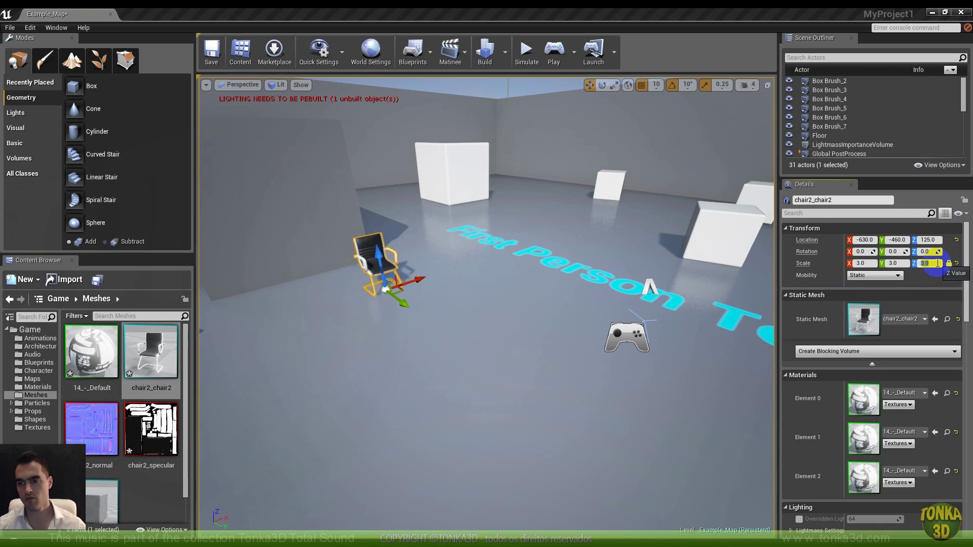
# Play the level, walk up to the chair to check its size, and end the play session
pyautogui.click(554, 53)
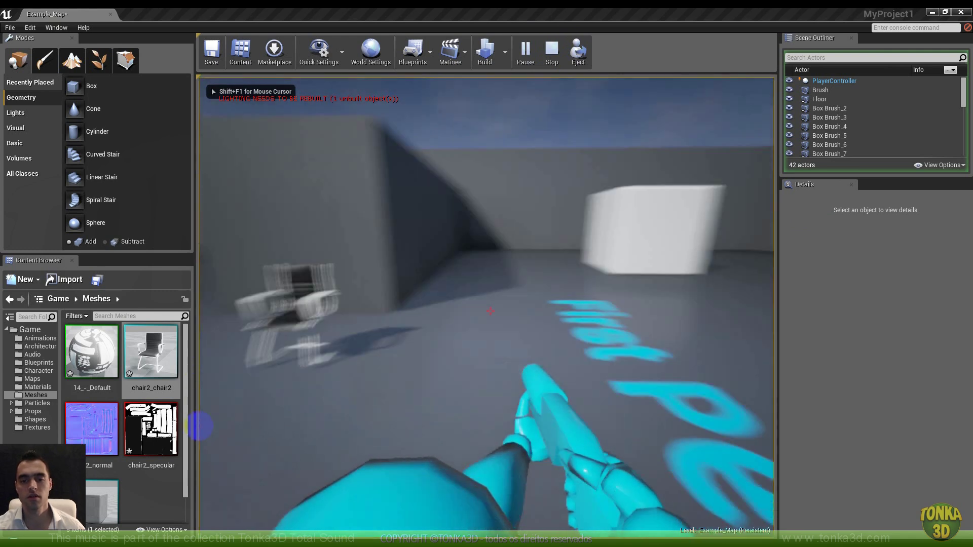
pyautogui.press('w')
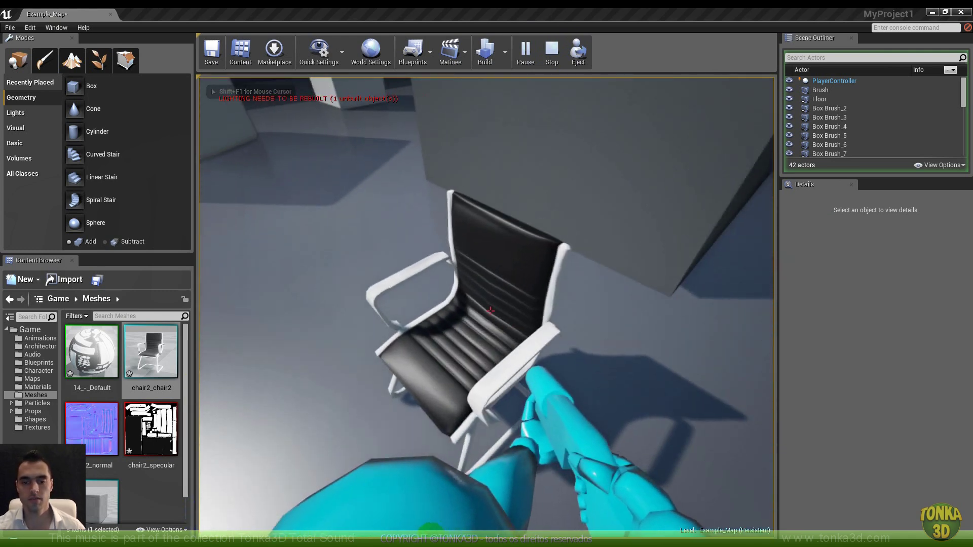
pyautogui.press('Escape')
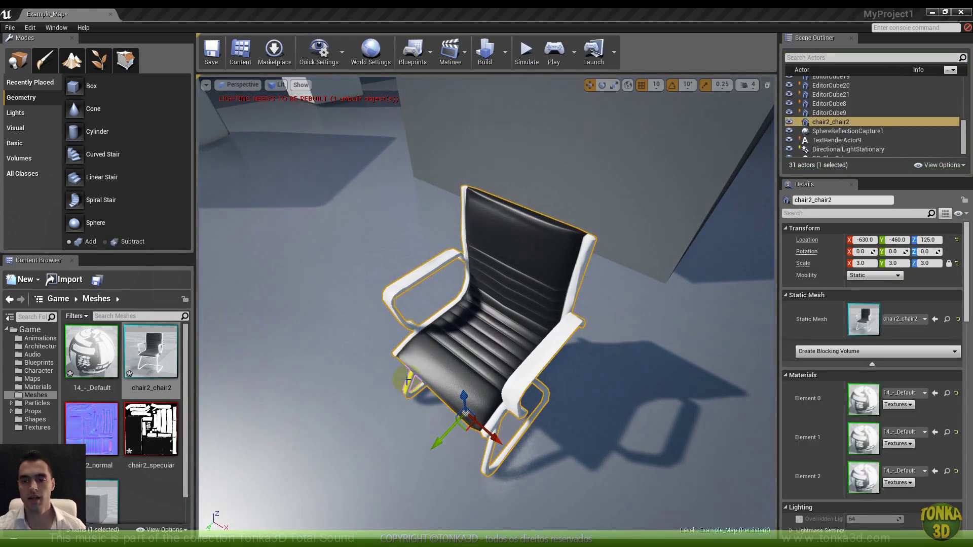
# Set the chair's scale to 4 on all axes
pyautogui.click(929, 265)
pyautogui.click(935, 262)
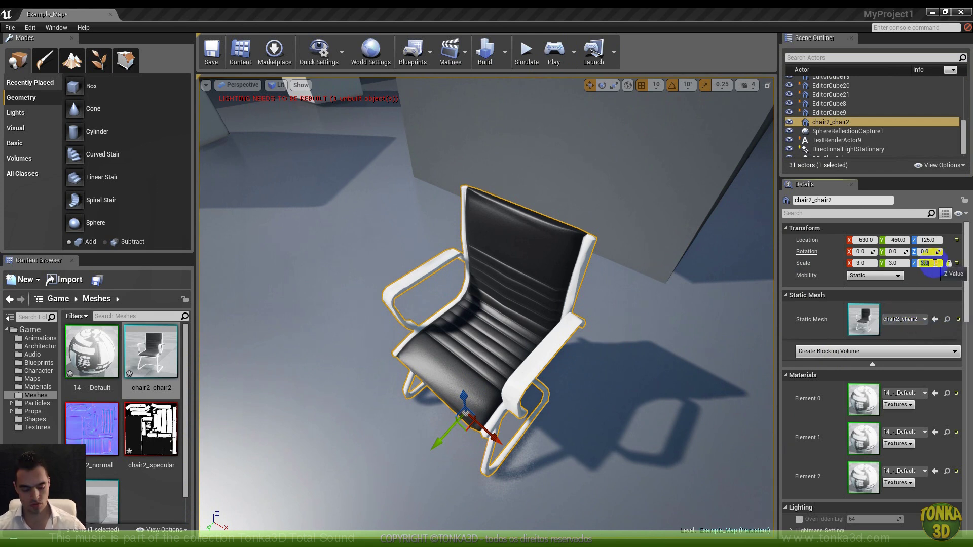
pyautogui.write('4')
pyautogui.press('Return')
pyautogui.moveTo(625, 291)
pyautogui.mouseDown(button='right')
pyautogui.moveTo(641, 330)
pyautogui.moveTo(597, 283)
pyautogui.moveTo(613, 287)
pyautogui.mouseUp(button='right')
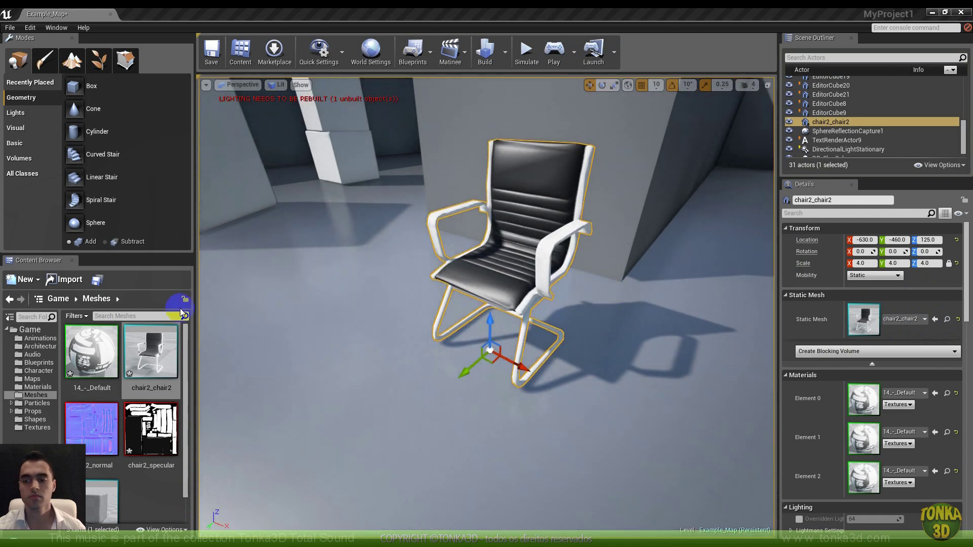
# Open the chair's 14_-_Default material for editing and maximize its editor window
pyautogui.click(100, 358)
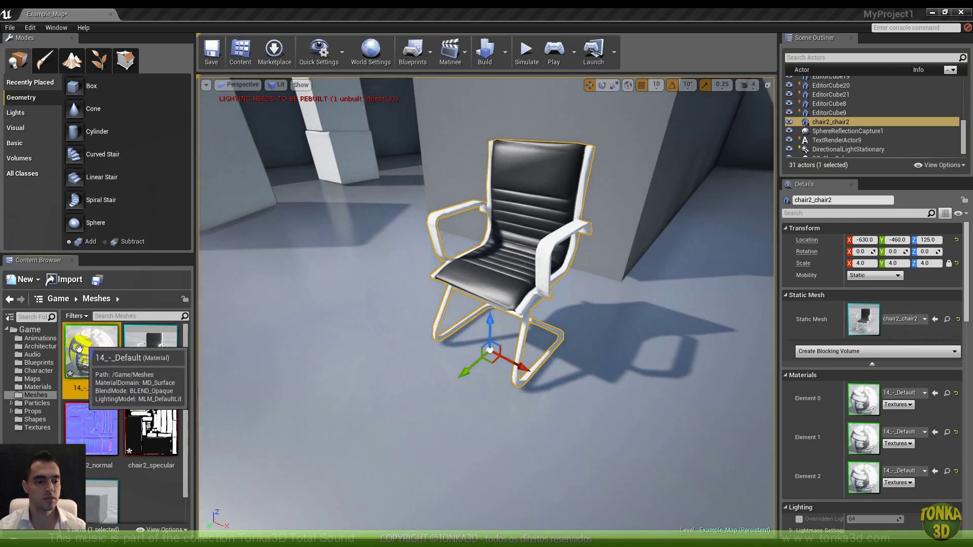
pyautogui.doubleClick(98, 355)
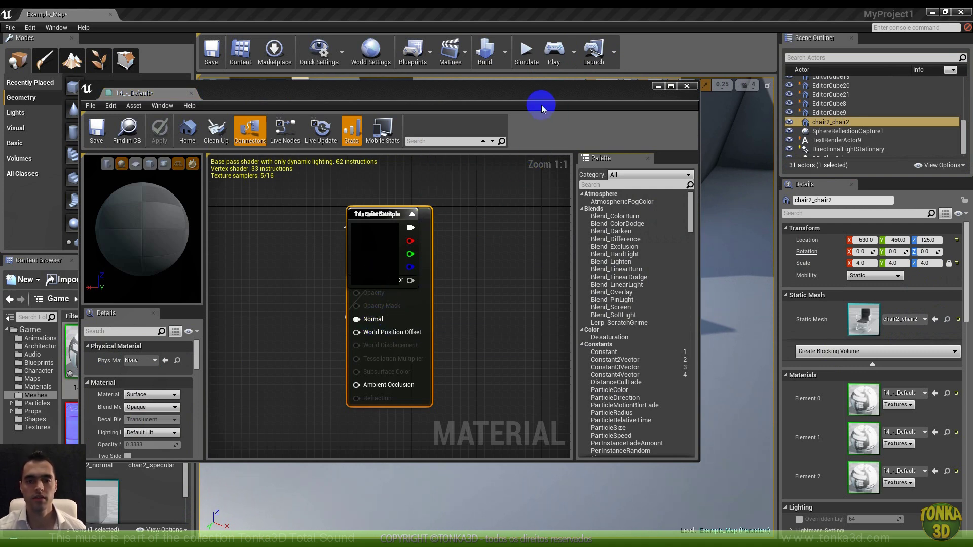
pyautogui.doubleClick(541, 91)
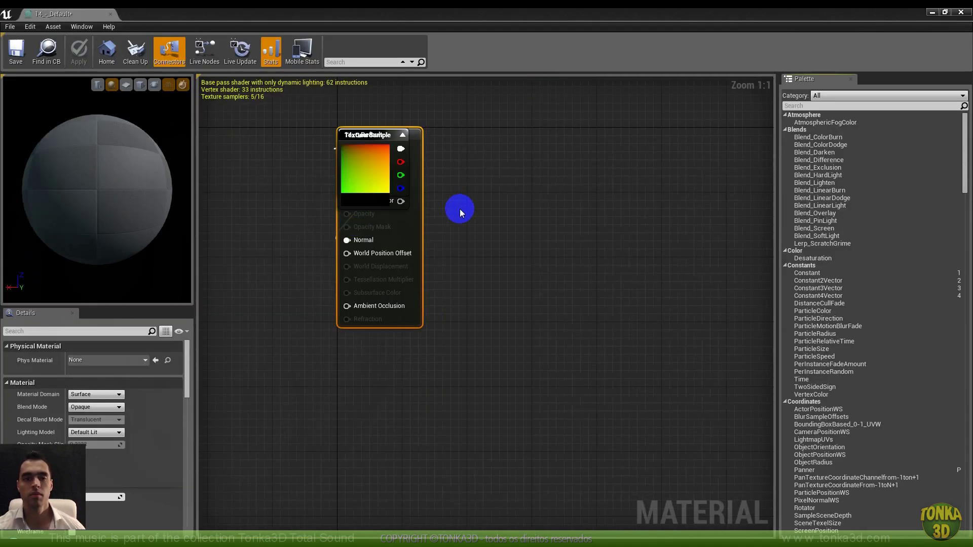
# Pull the three stacked TexCoord nodes away from the material node and spread them out one below another
pyautogui.moveTo(468, 175); pyautogui.dragTo(693, 212, button='right')
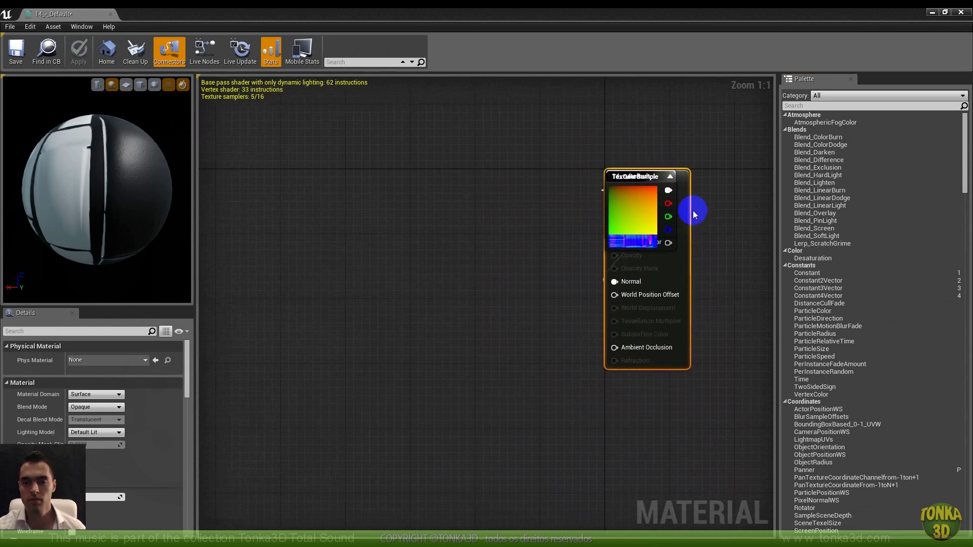
pyautogui.keyDown('ctrl'); pyautogui.click(634, 212); pyautogui.keyUp('ctrl')
pyautogui.moveTo(634, 212); pyautogui.dragTo(305, 251)
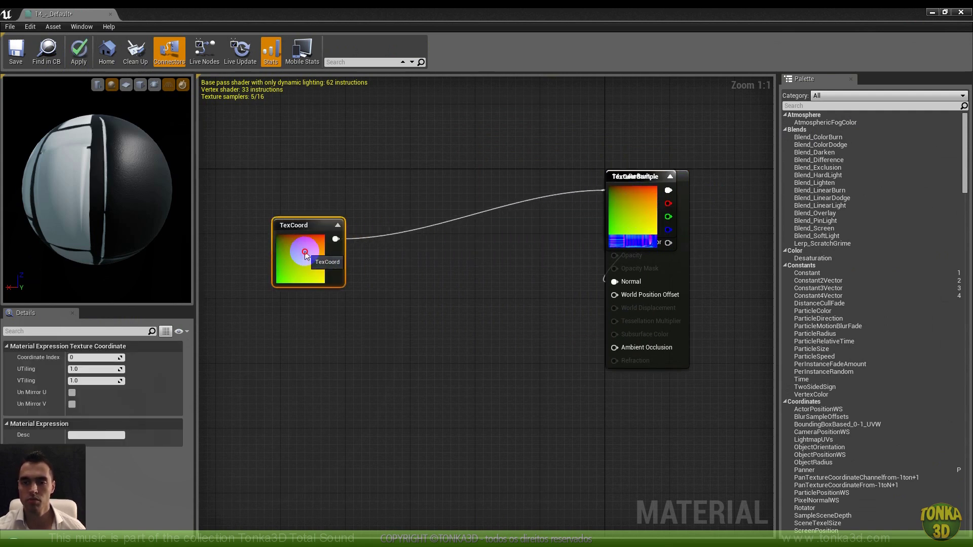
pyautogui.moveTo(633, 216); pyautogui.dragTo(320, 372)
pyautogui.click(631, 205)
pyautogui.moveTo(631, 206); pyautogui.dragTo(299, 466)
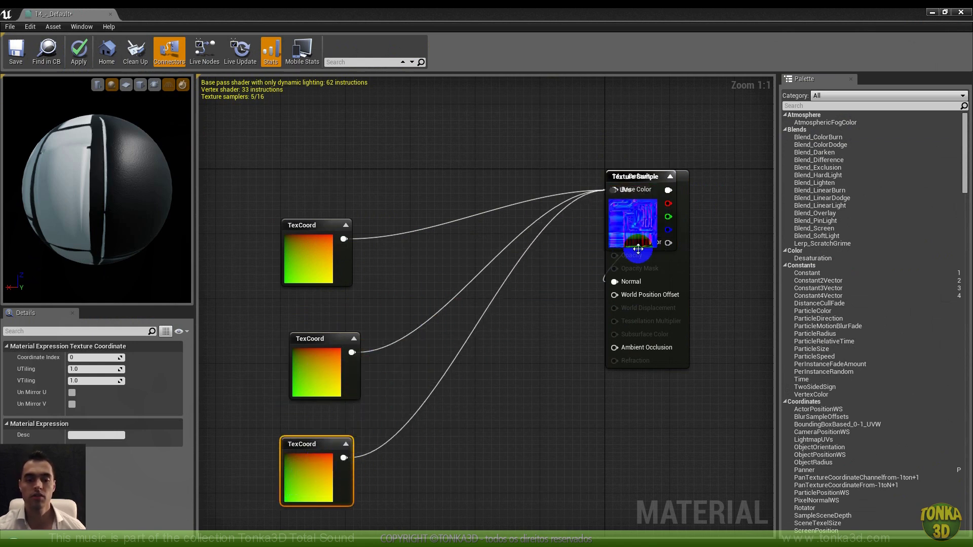
# Pull the normal map's Texture Sample out of the stack and line up its TexCoord node beside it
pyautogui.click(639, 226)
pyautogui.moveTo(639, 226); pyautogui.dragTo(438, 194)
pyautogui.click(321, 261)
pyautogui.moveTo(321, 261); pyautogui.dragTo(310, 203)
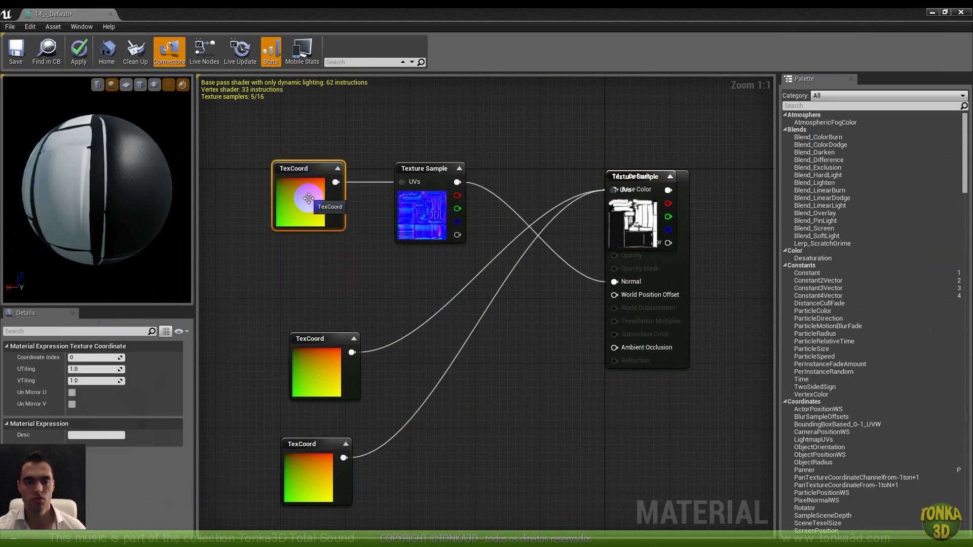
# Place the Base Color Texture Sample beside its TexCoord node and pull the last Texture Sample next to the third TexCoord
pyautogui.moveTo(633, 219); pyautogui.dragTo(398, 317)
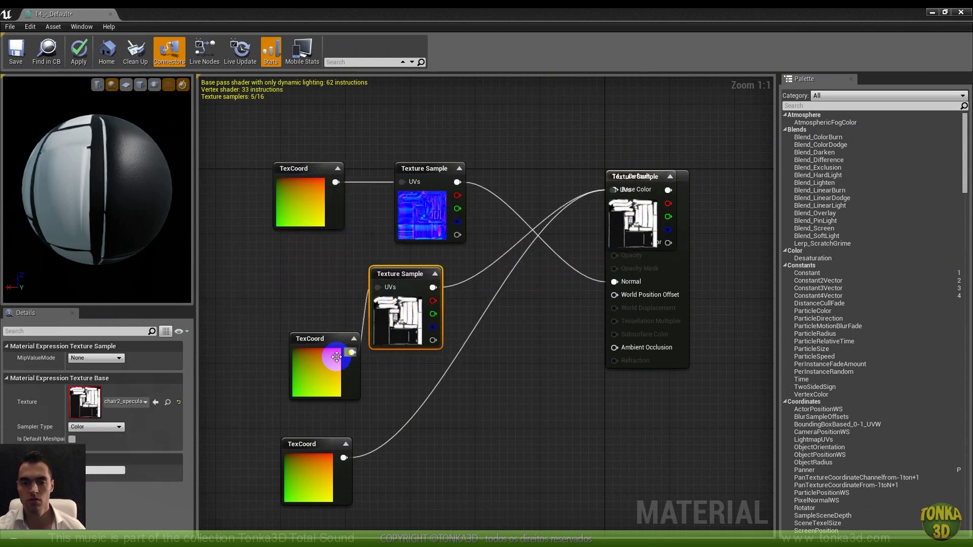
pyautogui.click(328, 381)
pyautogui.moveTo(322, 374); pyautogui.dragTo(250, 300)
pyautogui.click(389, 315)
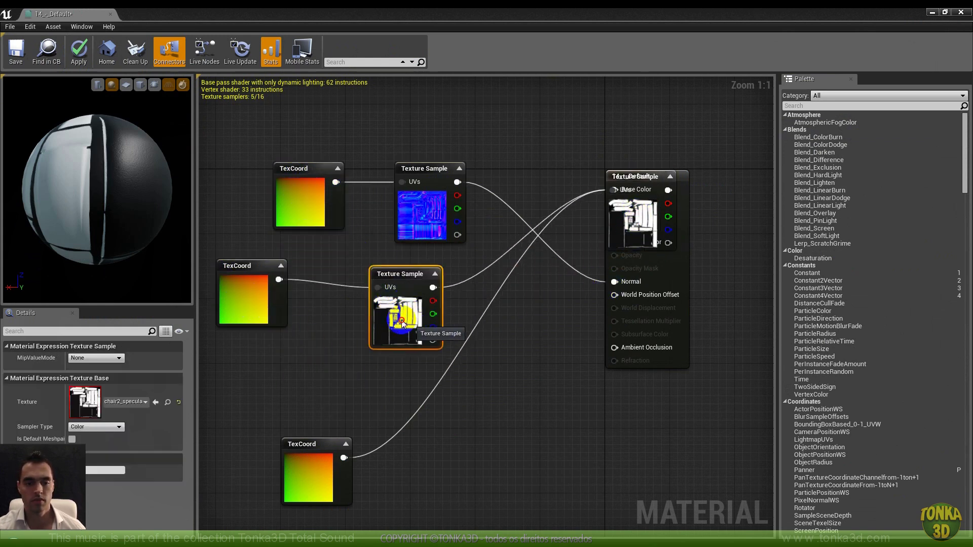
pyautogui.moveTo(389, 315); pyautogui.dragTo(322, 305)
pyautogui.moveTo(643, 243); pyautogui.dragTo(431, 486)
# Rearrange the TexCoord and Texture Sample pairs with Base Color uppermost, the unconnected pair in the middle and the normal map lowest
pyautogui.click(340, 304)
pyautogui.keyDown('ctrl'); pyautogui.click(268, 293); pyautogui.keyUp('ctrl')
pyautogui.moveTo(316, 318); pyautogui.dragTo(349, 160)
pyautogui.click(293, 202)
pyautogui.keyDown('ctrl'); pyautogui.click(430, 236); pyautogui.keyUp('ctrl')
pyautogui.moveTo(431, 235); pyautogui.dragTo(382, 362)
pyautogui.click(419, 456)
pyautogui.keyDown('ctrl'); pyautogui.click(314, 493); pyautogui.keyUp('ctrl')
pyautogui.moveTo(416, 433); pyautogui.dragTo(395, 248)
# Lower the normal-map pair and the unconnected middle pair to space out the three rows of nodes
pyautogui.click(274, 335)
pyautogui.keyDown('ctrl'); pyautogui.click(363, 338); pyautogui.keyUp('ctrl')
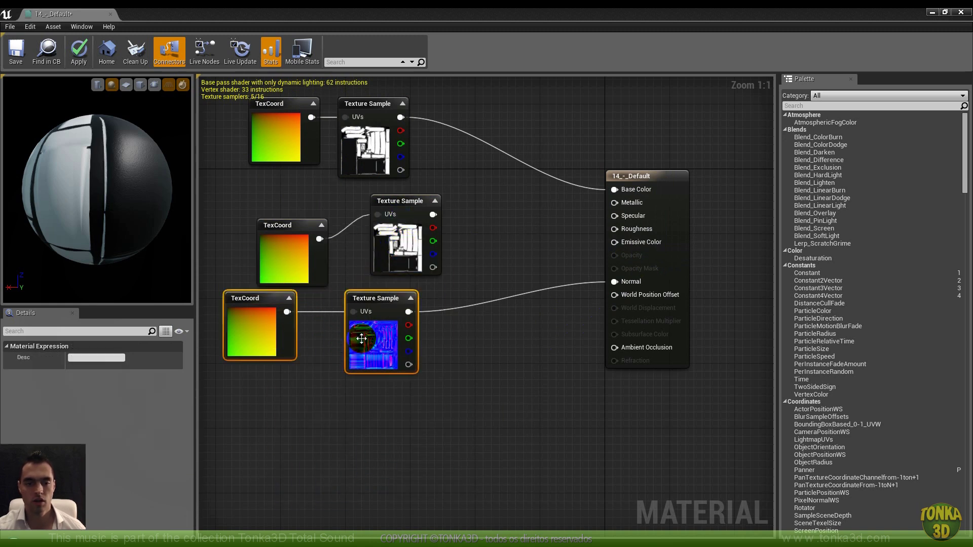
pyautogui.moveTo(376, 338); pyautogui.dragTo(384, 401)
pyautogui.click(406, 243)
pyautogui.keyDown('ctrl'); pyautogui.click(295, 260); pyautogui.keyUp('ctrl')
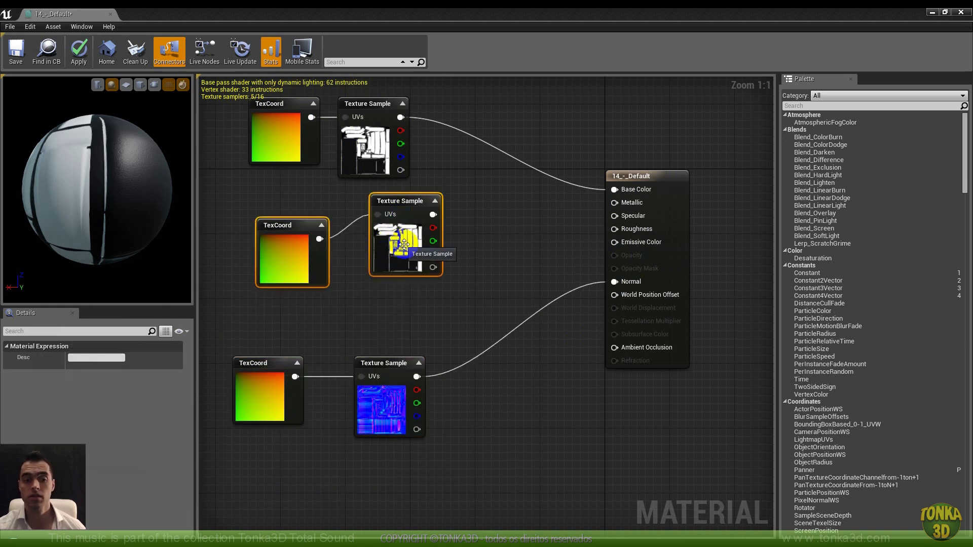
pyautogui.moveTo(405, 250); pyautogui.dragTo(397, 274)
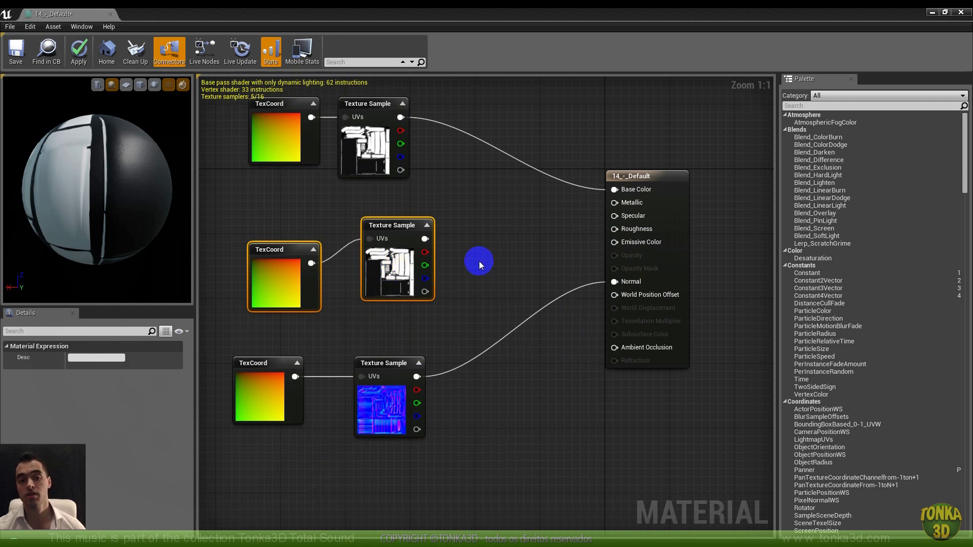
# Connect the middle Texture Sample's color output to the material's Specular input and apply the material
pyautogui.moveTo(480, 245); pyautogui.dragTo(498, 278, button='right')
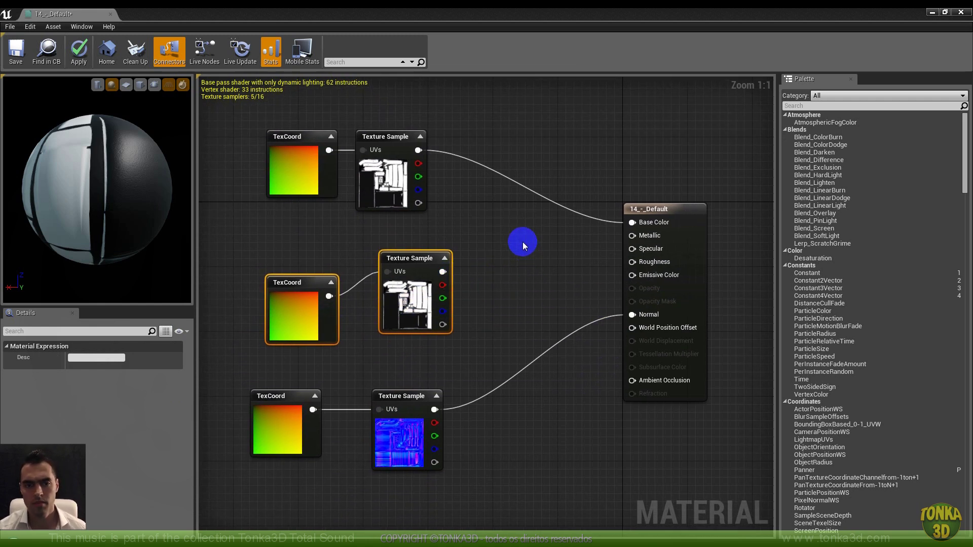
pyautogui.moveTo(445, 277); pyautogui.dragTo(633, 252)
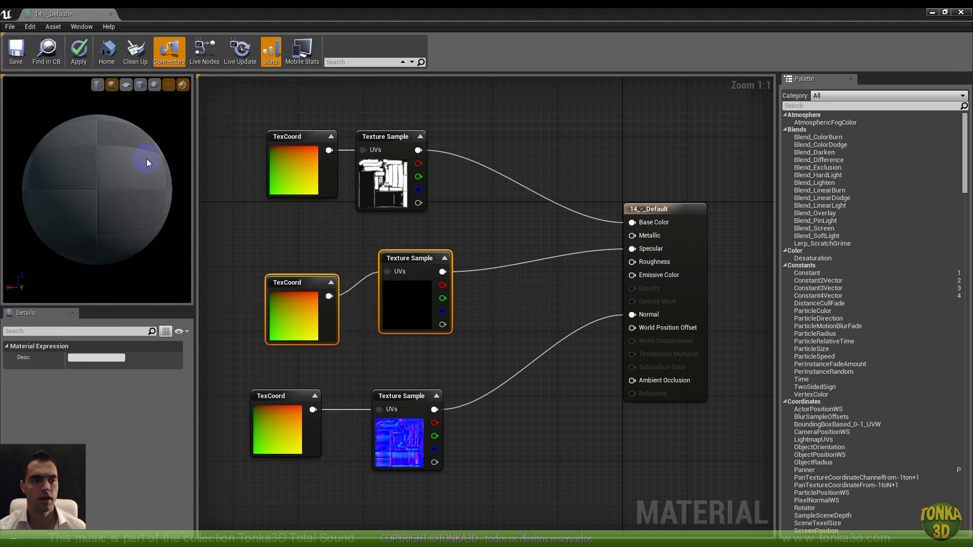
pyautogui.click(78, 51)
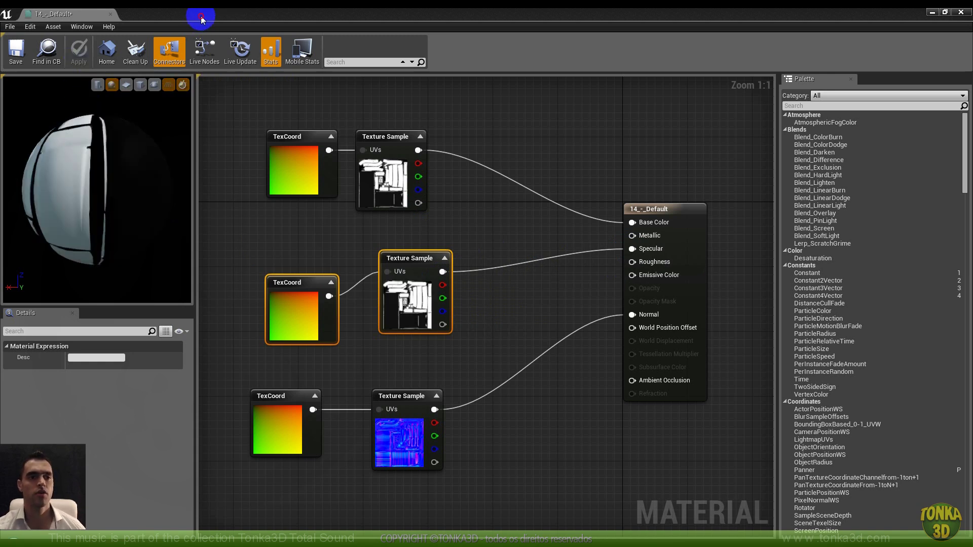
# Restore the material editor to a smaller window and move it aside to uncover the chair in the level
pyautogui.doubleClick(199, 18)
pyautogui.moveTo(398, 91); pyautogui.dragTo(694, 380)
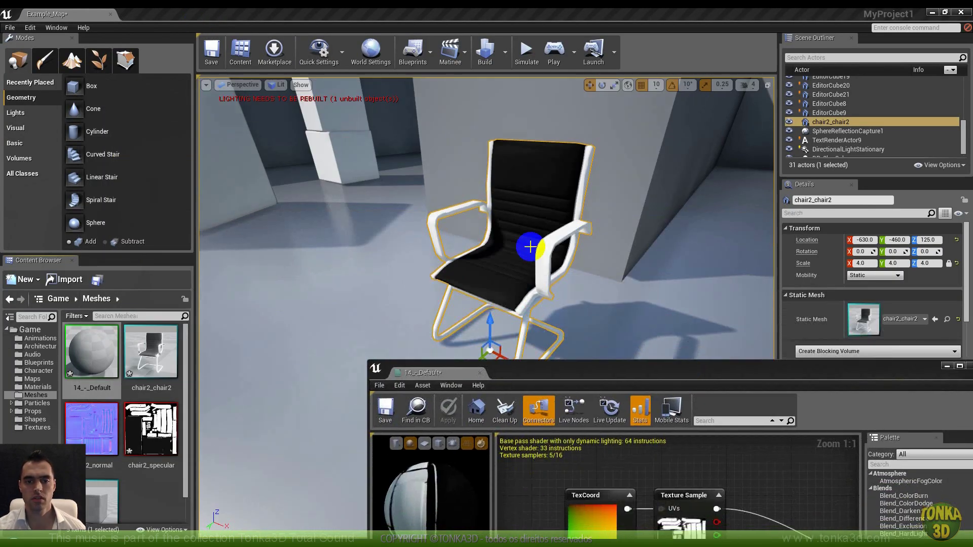
# Frame the chair closely in the level view and move the material editor window up beside it
pyautogui.click(526, 272)
pyautogui.moveTo(570, 376); pyautogui.dragTo(680, 181)
pyautogui.moveTo(364, 263); pyautogui.dragTo(367, 262, button='right')
pyautogui.moveTo(608, 178); pyautogui.dragTo(504, 103)
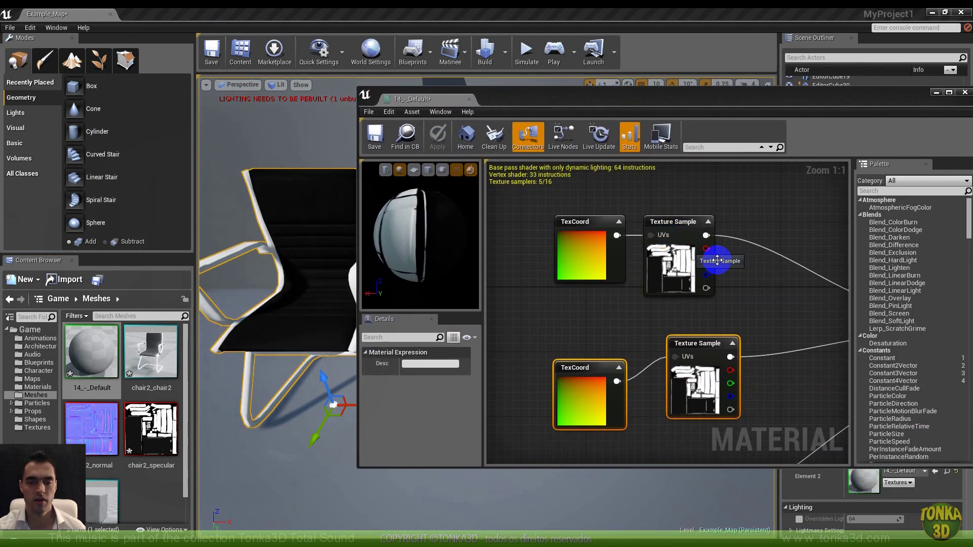
# Connect the middle Texture Sample's color output to the material's Metallic input as well, apply the material and check the chair's frame
pyautogui.moveTo(749, 278); pyautogui.dragTo(644, 190, button='right')
pyautogui.moveTo(662, 272); pyautogui.dragTo(593, 284, button='right')
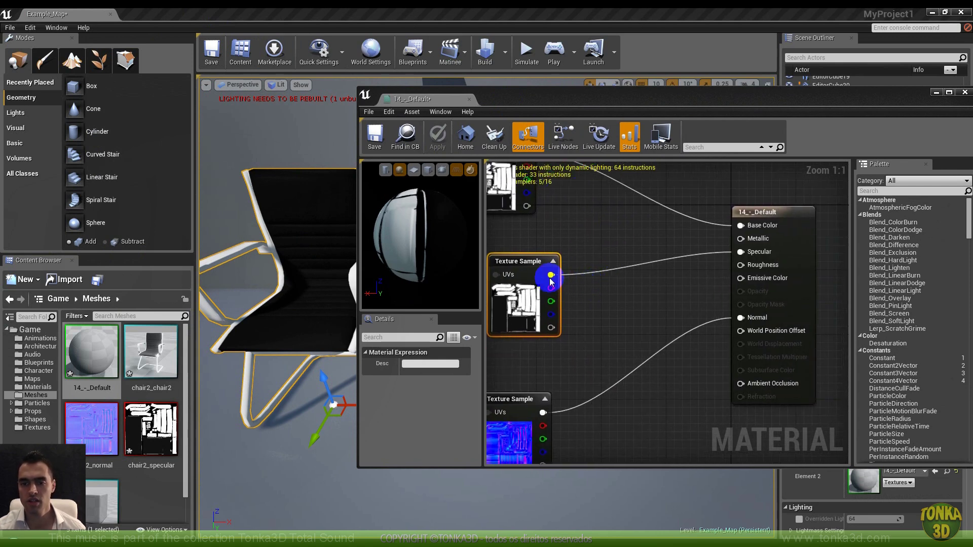
pyautogui.rightClick(586, 311)
pyautogui.click(550, 278)
pyautogui.moveTo(551, 280); pyautogui.dragTo(743, 243)
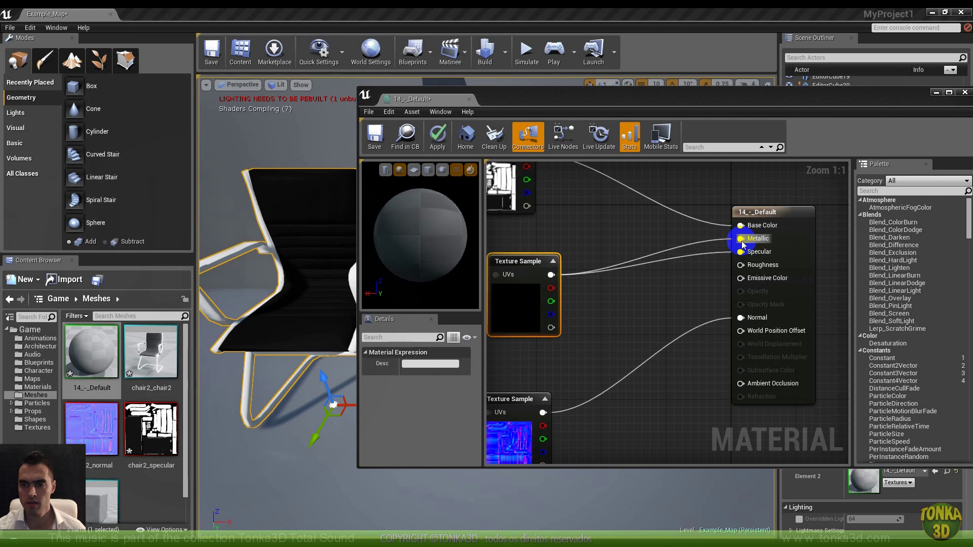
pyautogui.click(437, 136)
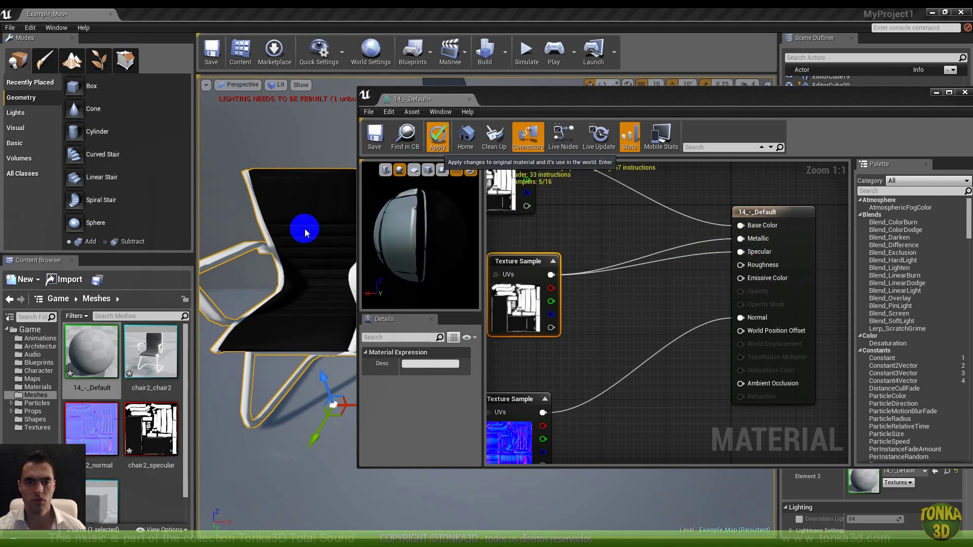
pyautogui.moveTo(320, 260); pyautogui.dragTo(320, 238)
pyautogui.moveTo(319, 238); pyautogui.dragTo(319, 238, button='right')
pyautogui.moveTo(320, 238); pyautogui.dragTo(315, 304)
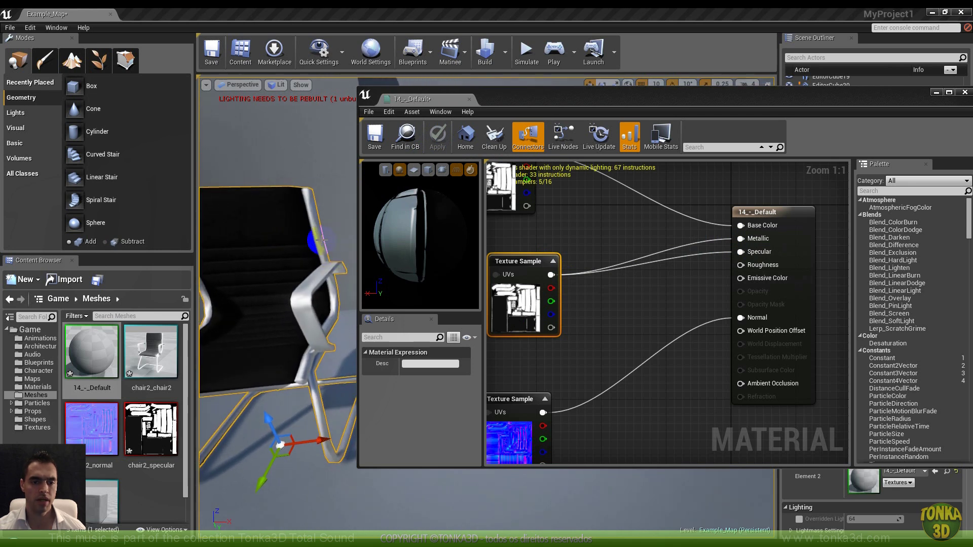
# Add a Constant node to the material graph and set its value to 0.25
pyautogui.rightClick(621, 305)
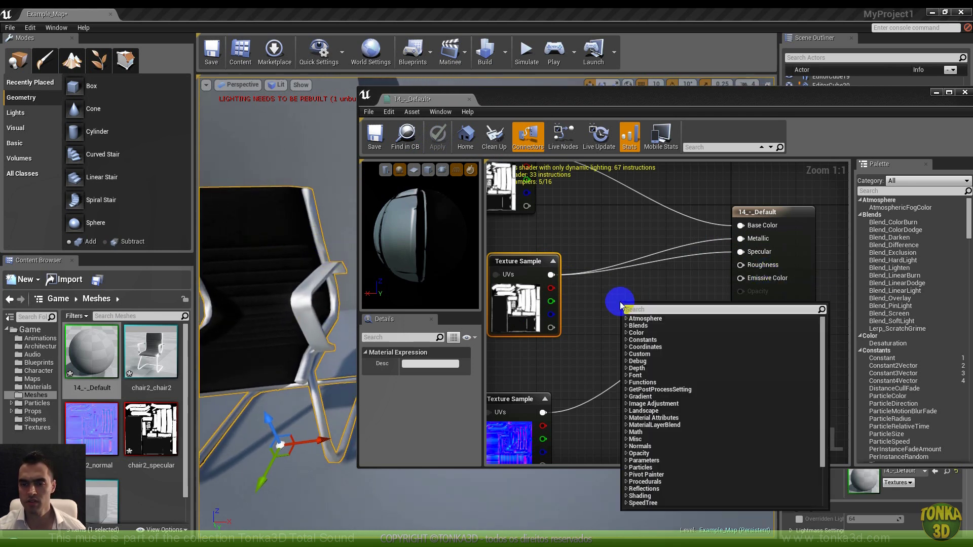
pyautogui.click(639, 340)
pyautogui.click(642, 349)
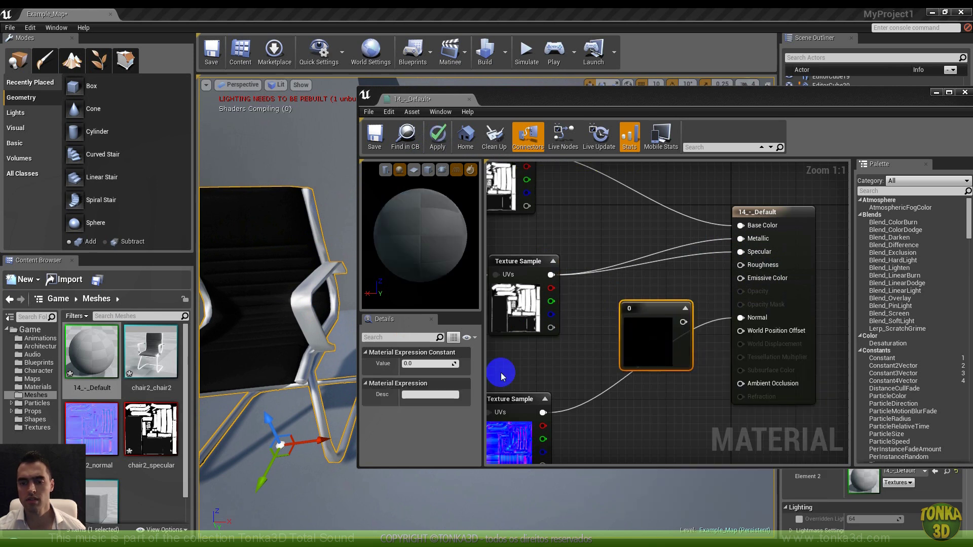
pyautogui.click(416, 363)
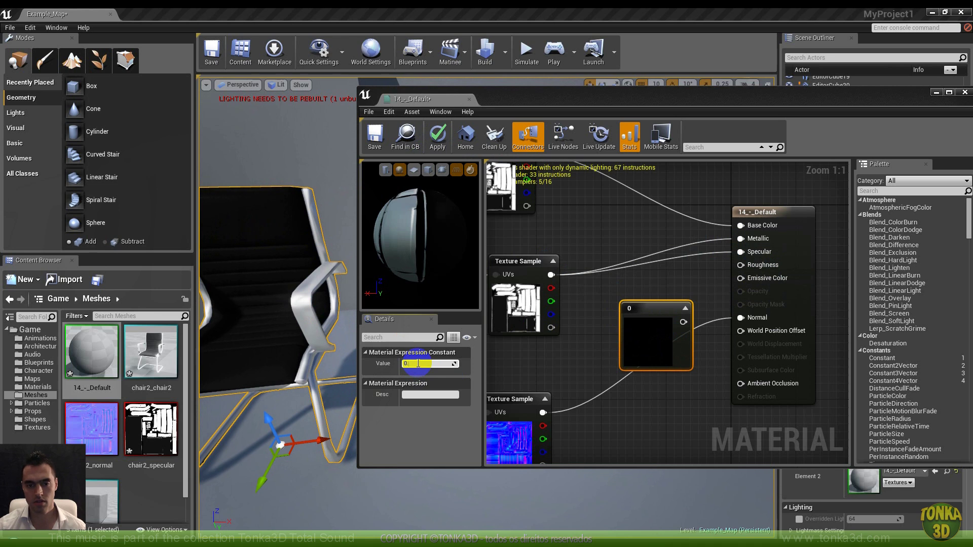
pyautogui.press('Return')
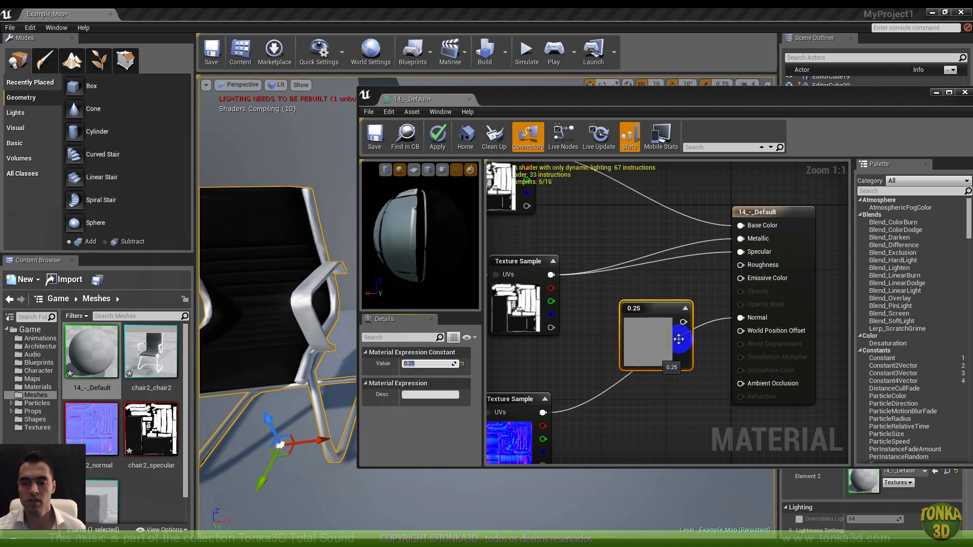
# Try the Constant node's value at 0, 1 and 0.5, and set it back to 0.25
pyautogui.click(420, 363)
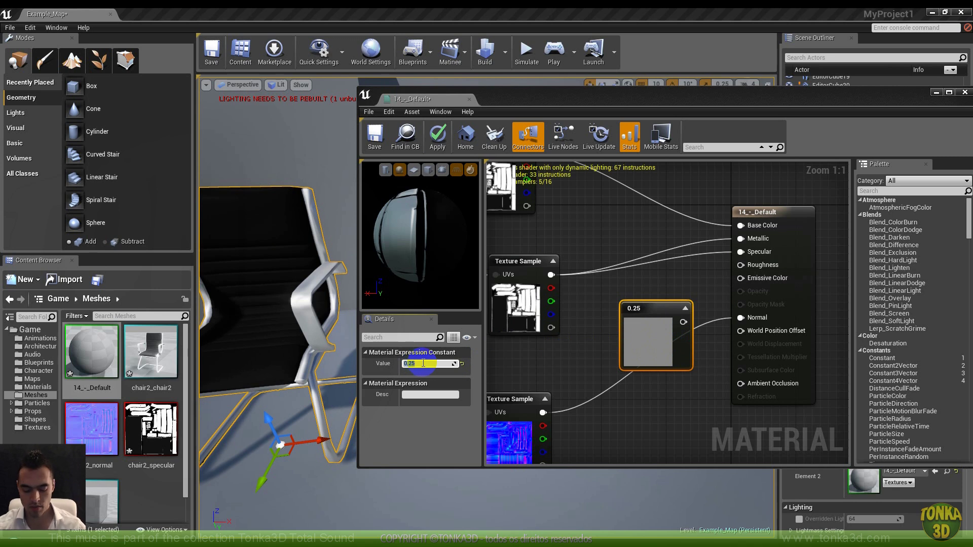
pyautogui.write('0')
pyautogui.press('Return')
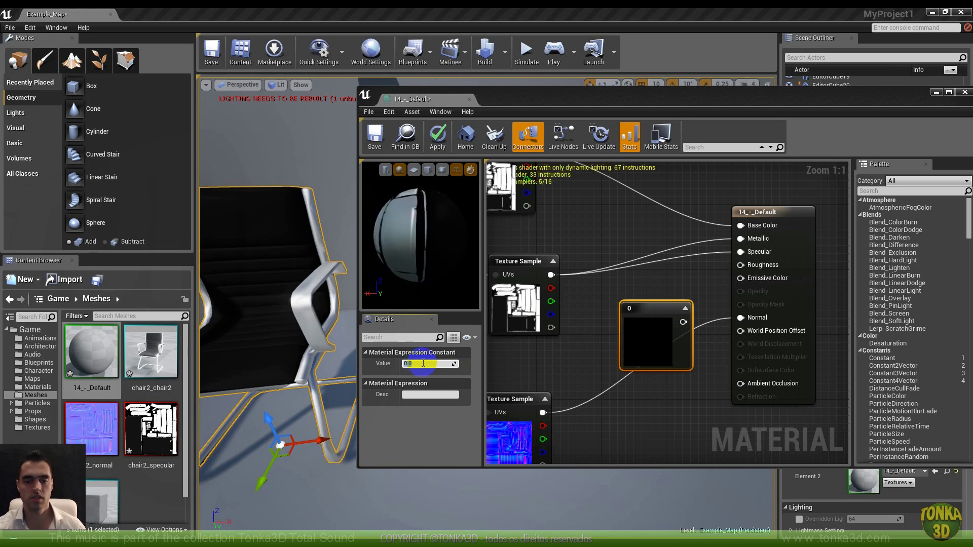
pyautogui.write('1')
pyautogui.press('Return')
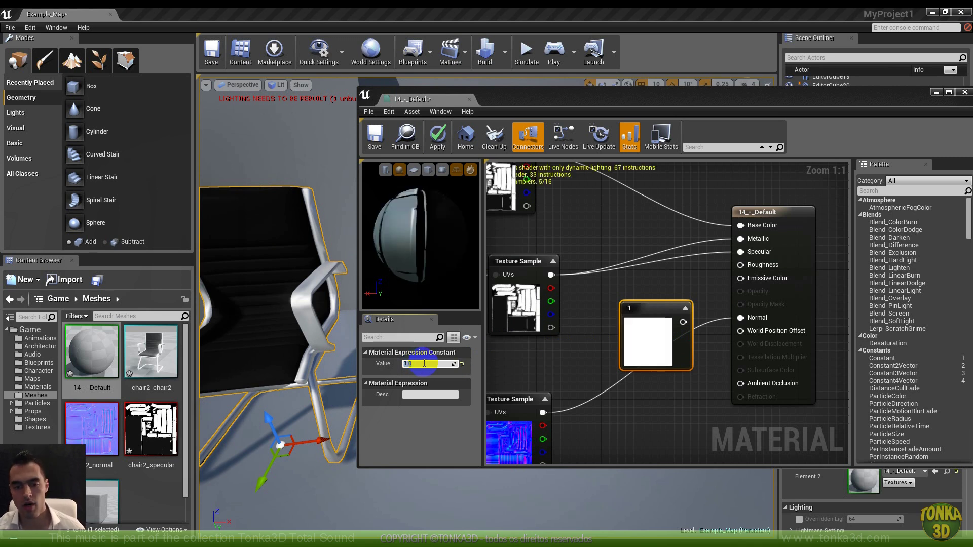
pyautogui.write('0.5')
pyautogui.press('Return')
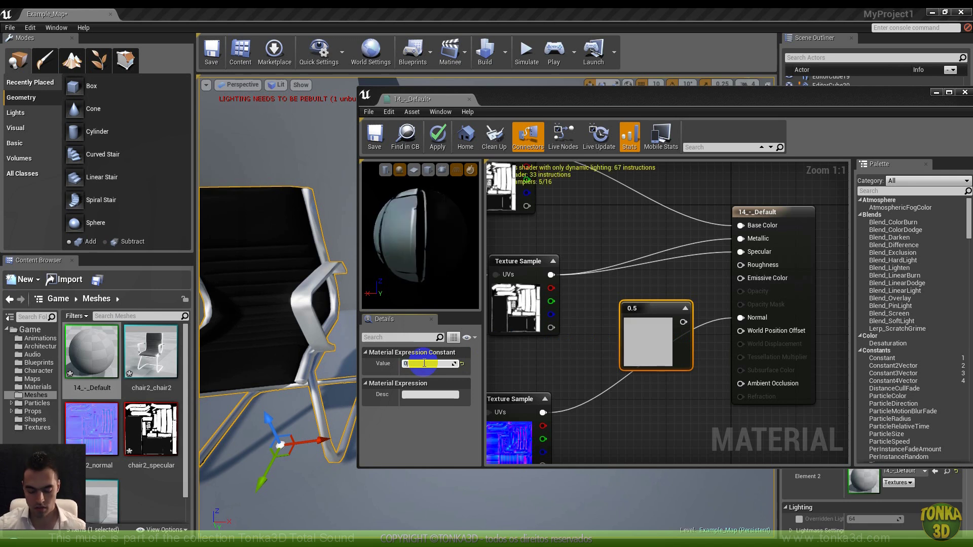
pyautogui.write('0.25')
pyautogui.press('Return')
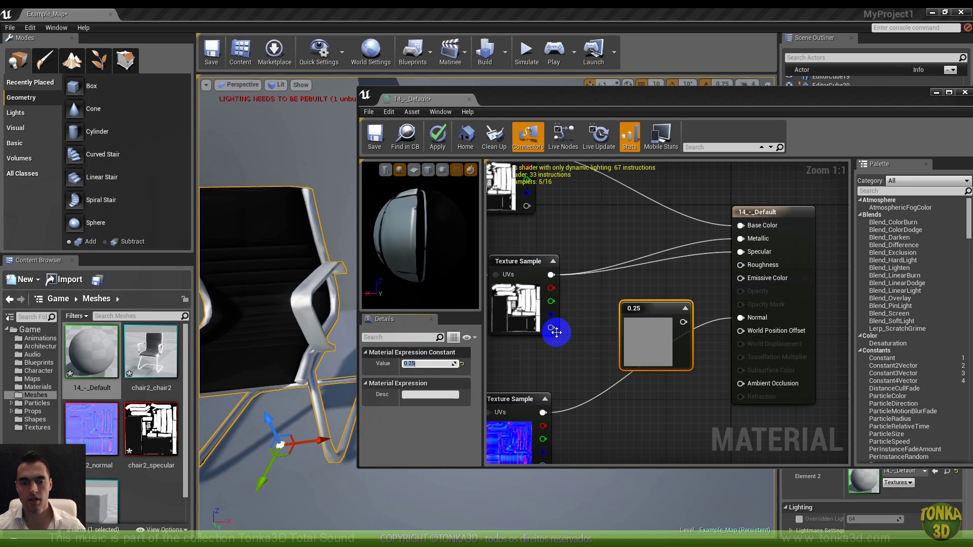
# Connect the 0.25 constant to the material's Roughness input and apply the material to the chair
pyautogui.moveTo(683, 323); pyautogui.dragTo(738, 265)
pyautogui.click(375, 139)
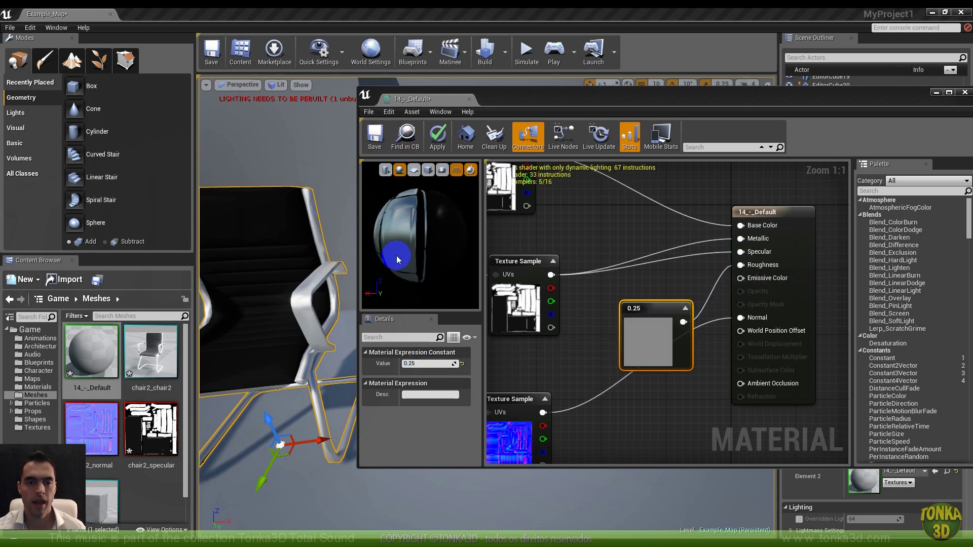
pyautogui.click(438, 138)
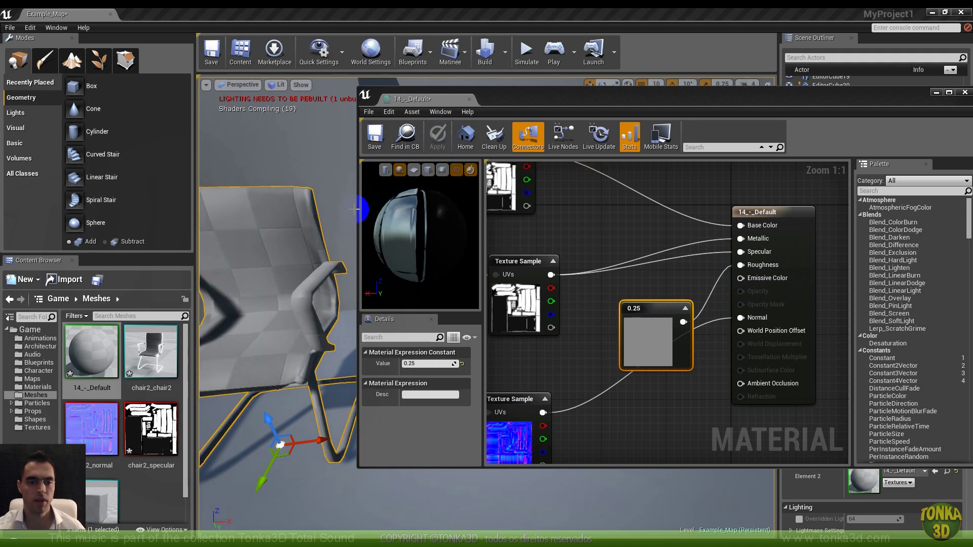
pyautogui.moveTo(329, 245); pyautogui.dragTo(330, 246)
# Move the material editor window fully into view and close it
pyautogui.click(760, 98)
pyautogui.moveTo(759, 98); pyautogui.dragTo(615, 109)
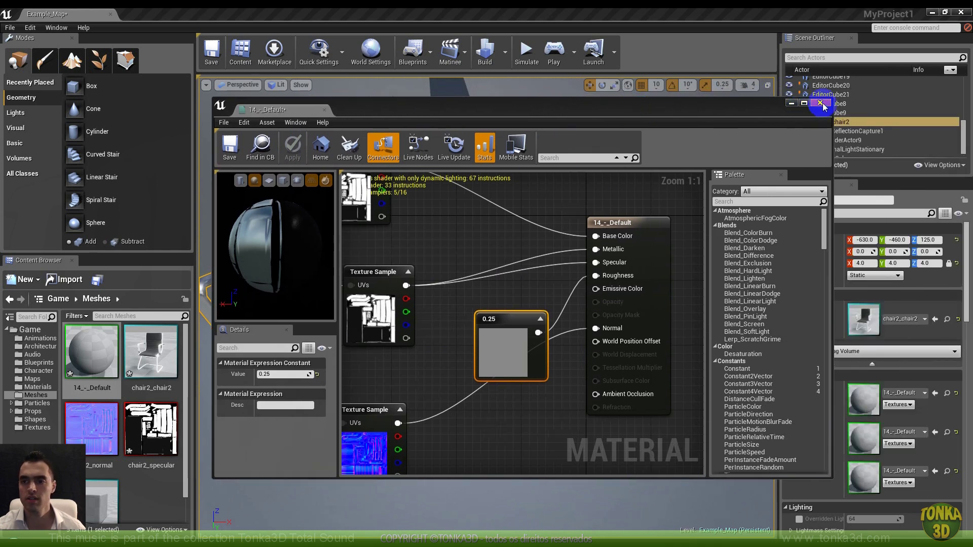
pyautogui.click(820, 104)
# Play the level, walk around the chair to examine its metal frame and black seat from all sides, and stop playing
pyautogui.click(553, 52)
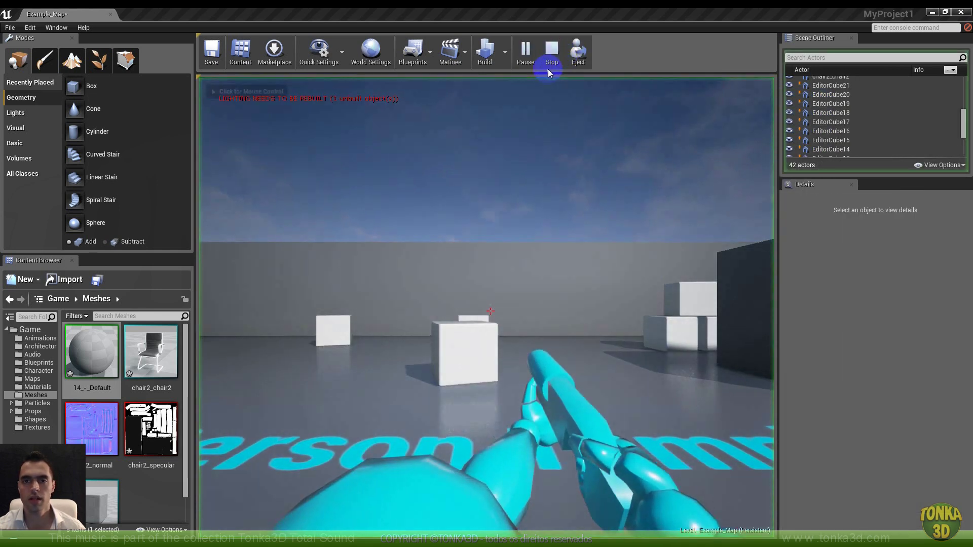
pyautogui.click(568, 284)
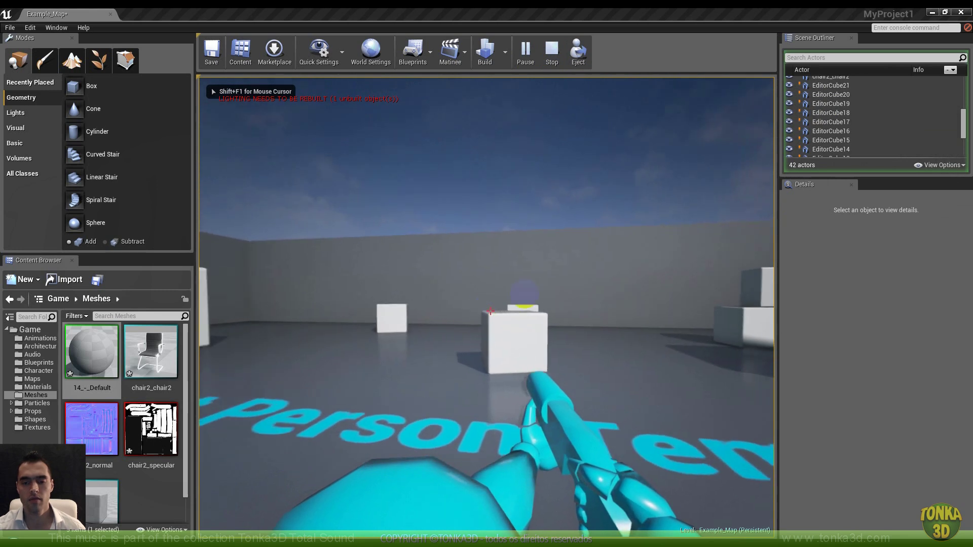
pyautogui.press('w')
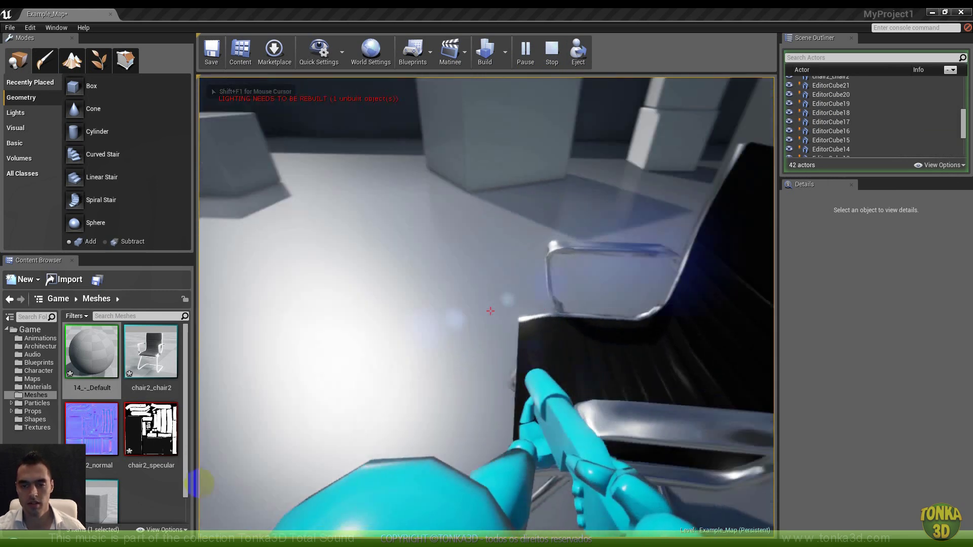
pyautogui.press('s')
pyautogui.press('w')
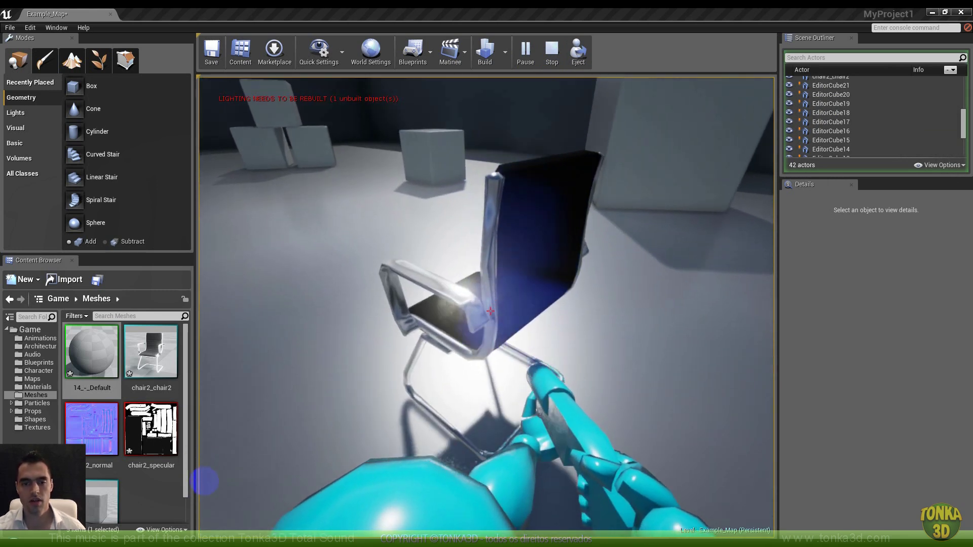
pyautogui.press('a')
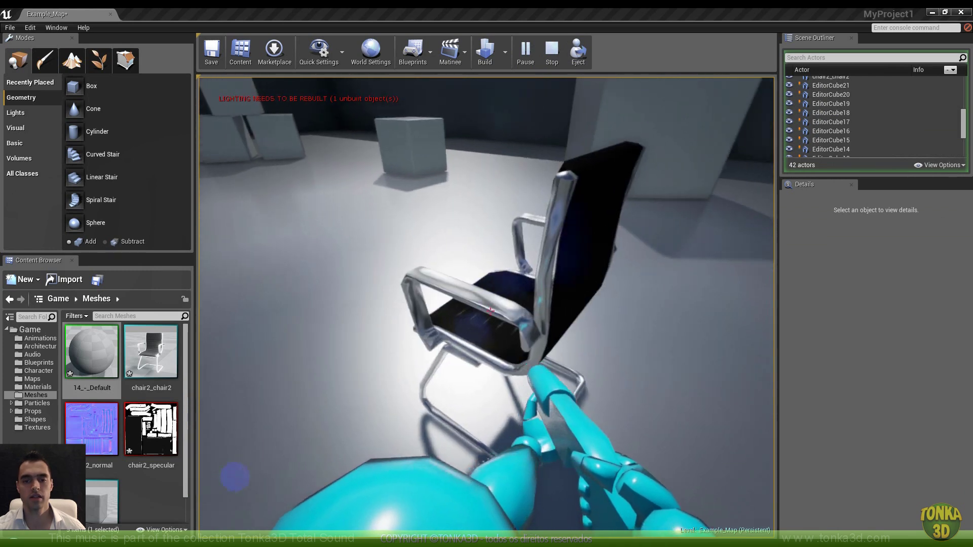
pyautogui.press('w')
pyautogui.press('d')
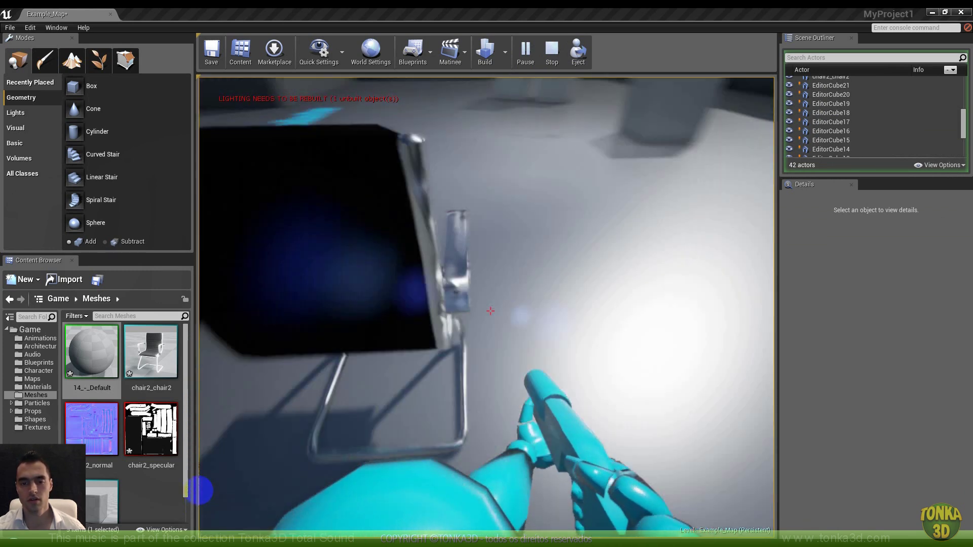
pyautogui.press('d')
pyautogui.press('w')
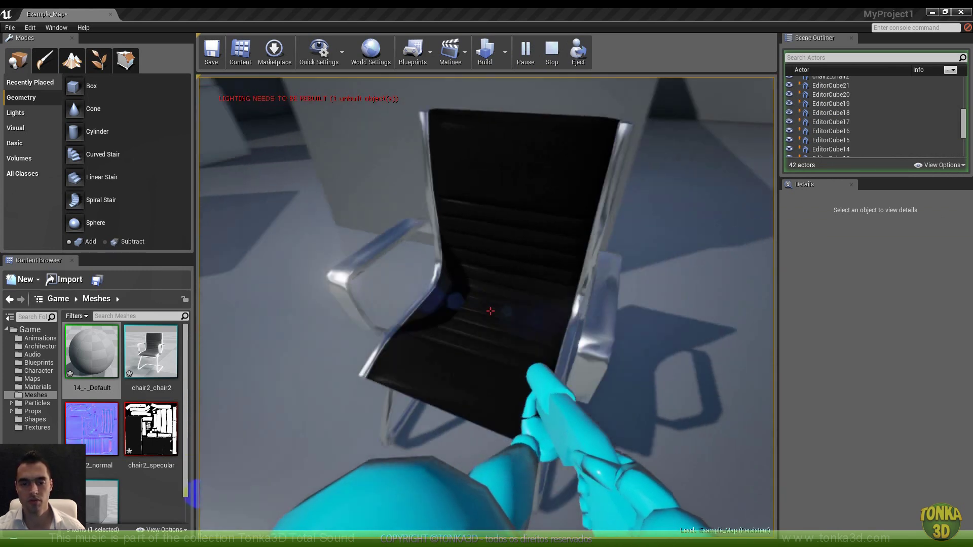
pyautogui.press('a')
pyautogui.press('s')
pyautogui.press('d')
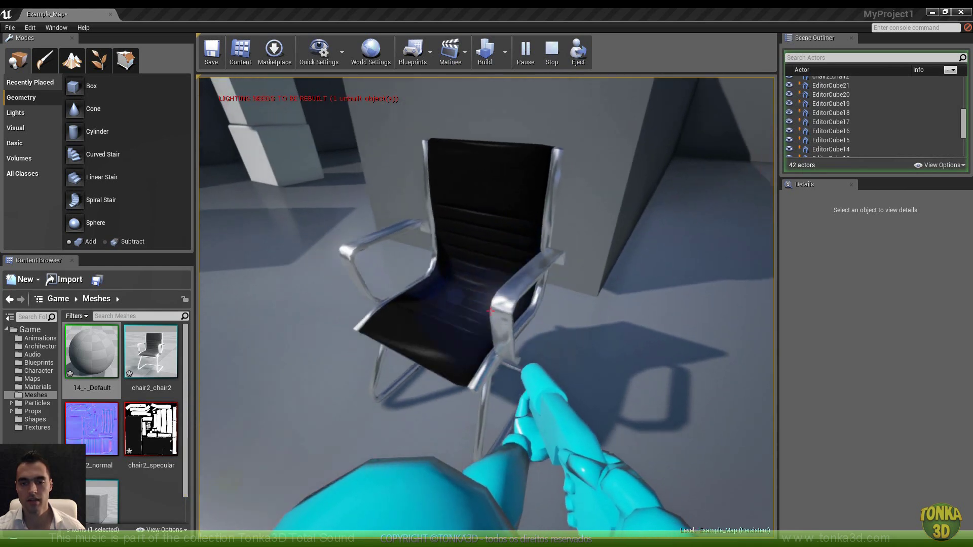
pyautogui.press('Escape')
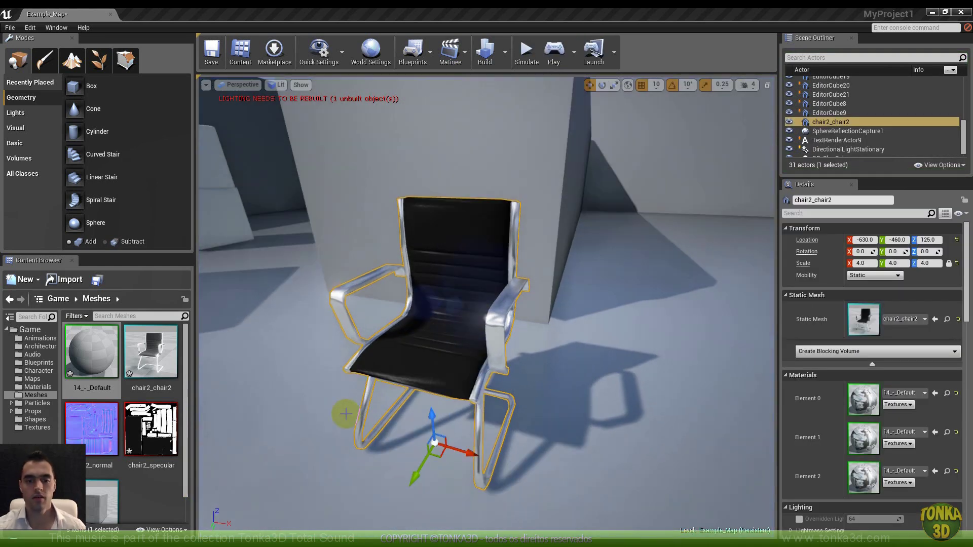
# Move the chair across the floor to X -460, Y -490 and reframe on the empty floor
pyautogui.moveTo(451, 451); pyautogui.dragTo(650, 479)
pyautogui.moveTo(502, 433); pyautogui.dragTo(488, 397, button='right')
pyautogui.moveTo(487, 397); pyautogui.dragTo(480, 434)
pyautogui.moveTo(530, 291); pyautogui.dragTo(582, 253)
pyautogui.moveTo(485, 332); pyautogui.dragTo(237, 450, button='right')
# Import sofatwo.FBX into the Meshes folder as a static mesh with its materials and textures
pyautogui.rightClick(150, 493)
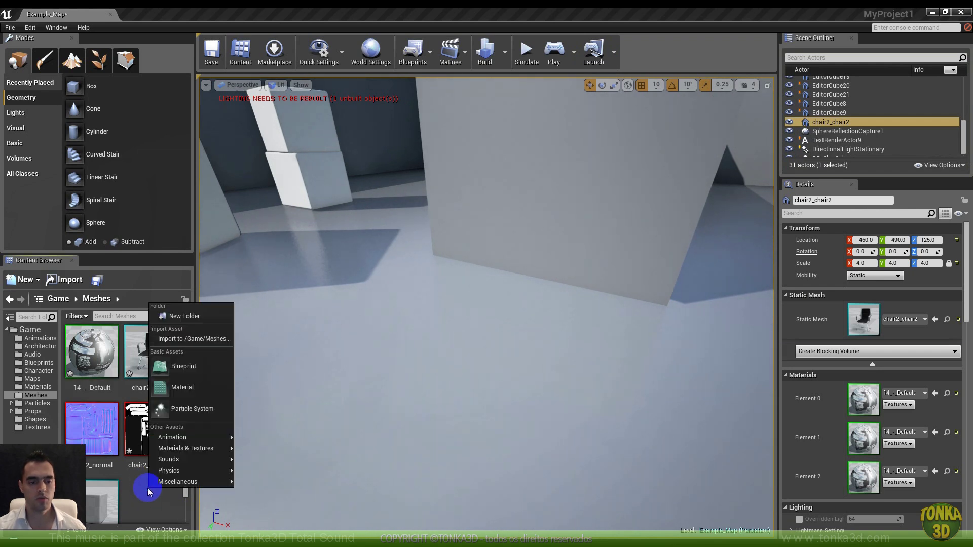
pyautogui.click(188, 340)
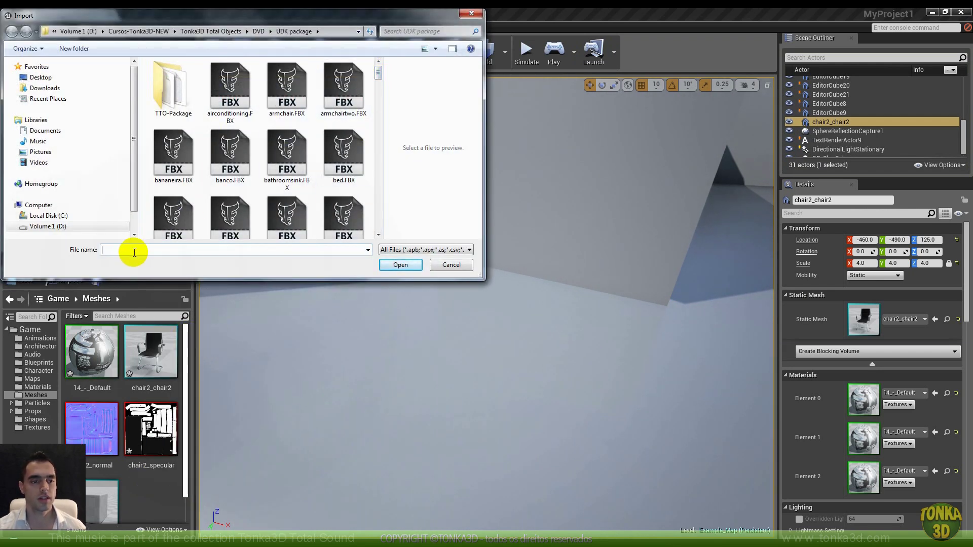
pyautogui.moveTo(378, 75)
pyautogui.mouseDown()
pyautogui.moveTo(373, 152)
pyautogui.moveTo(376, 65)
pyautogui.mouseUp()
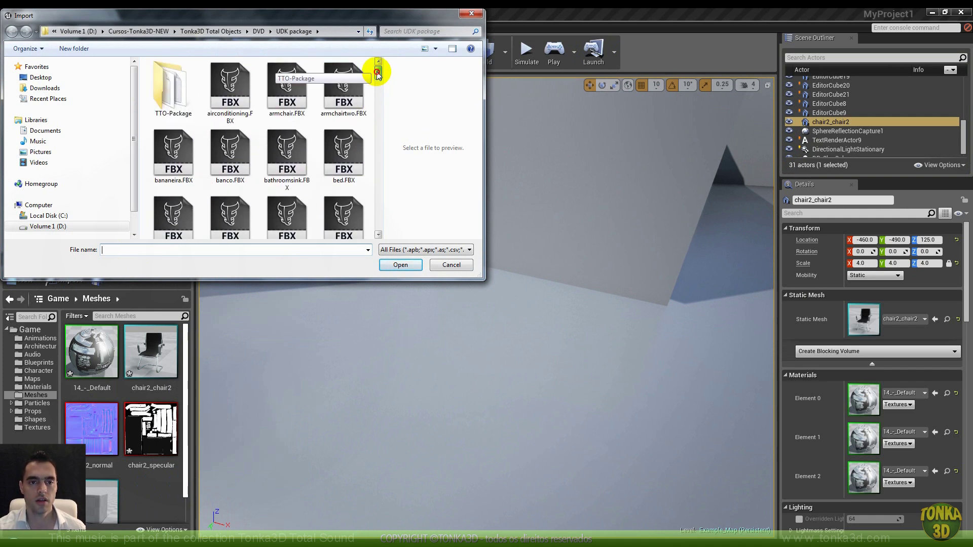
pyautogui.click(133, 253)
pyautogui.write('sofa')
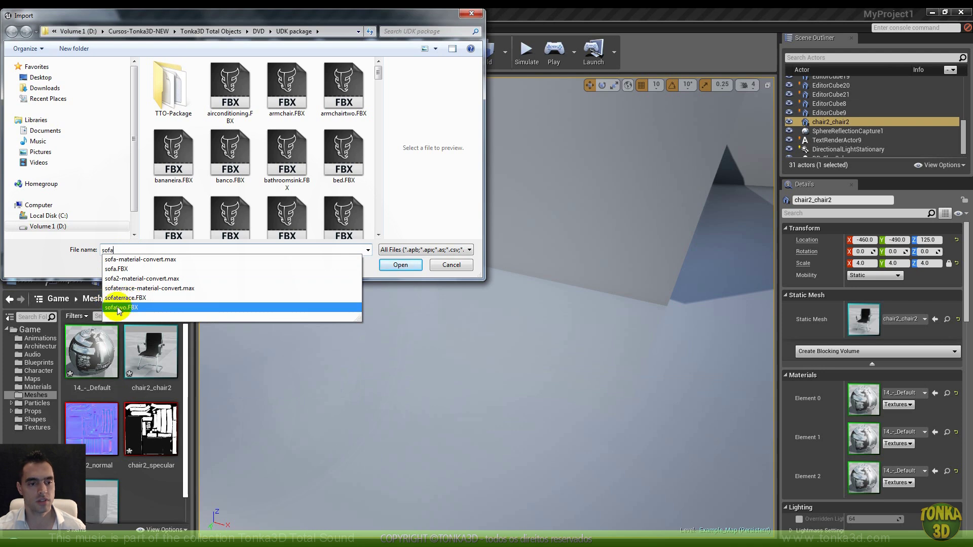
pyautogui.click(126, 307)
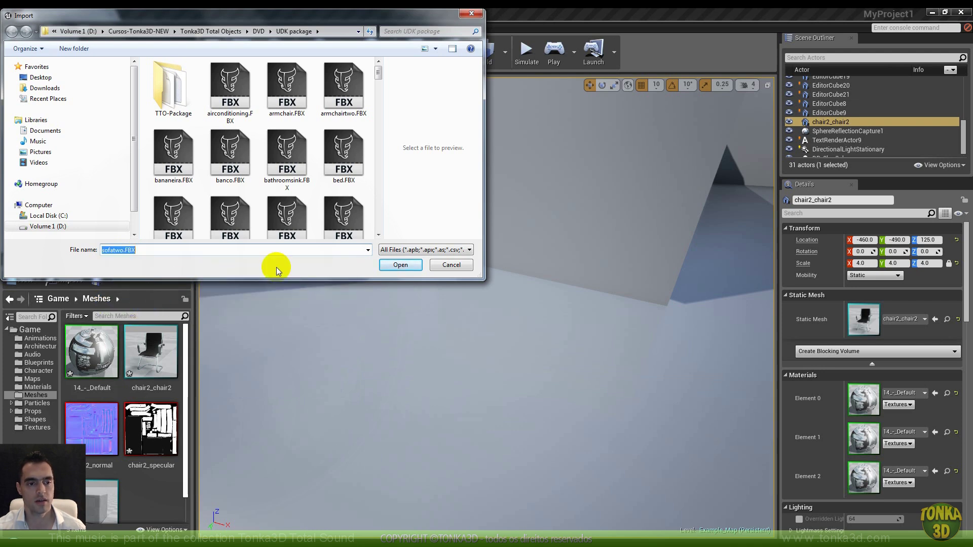
pyautogui.click(400, 265)
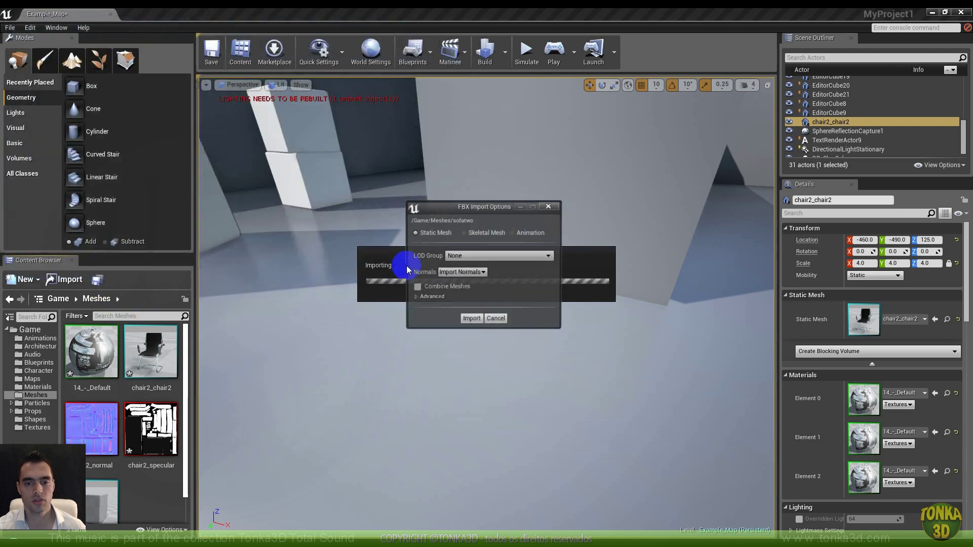
pyautogui.click(415, 298)
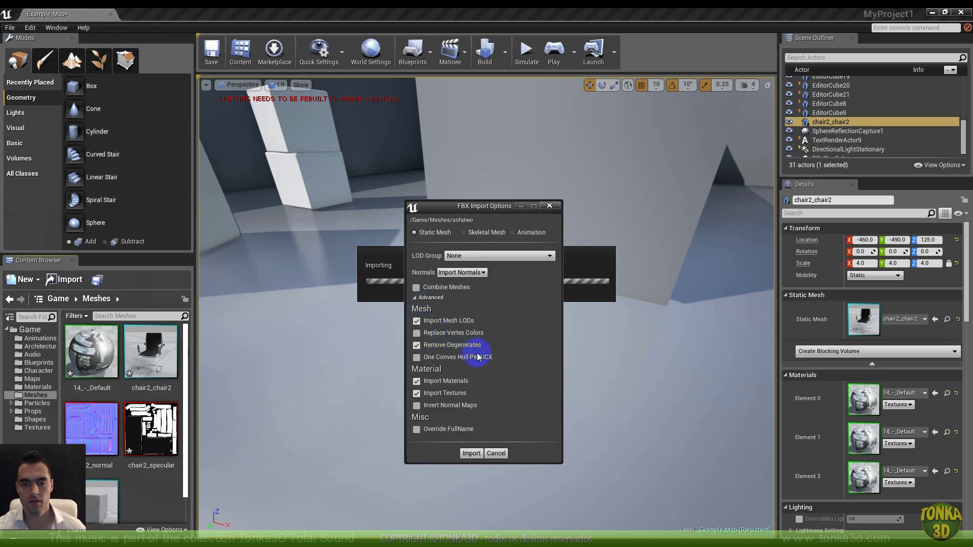
pyautogui.click(471, 454)
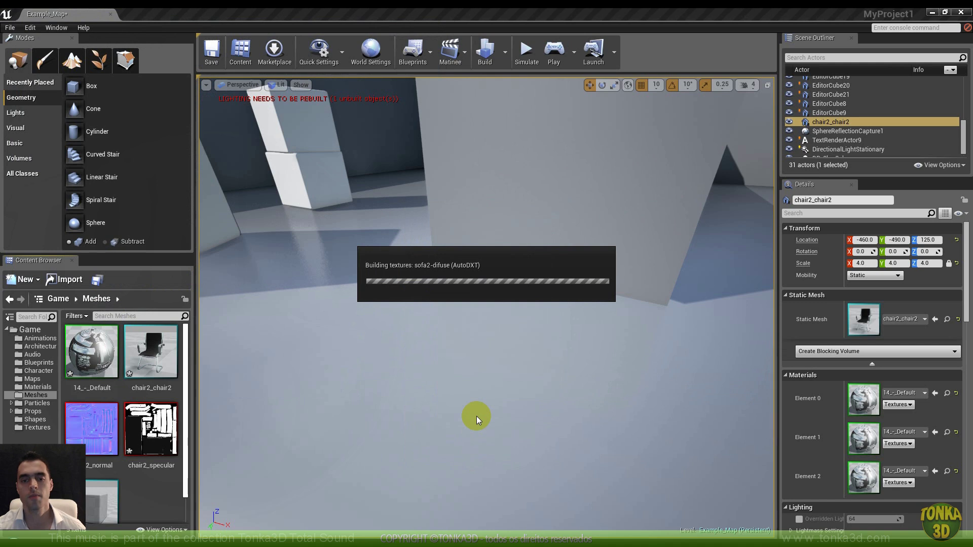
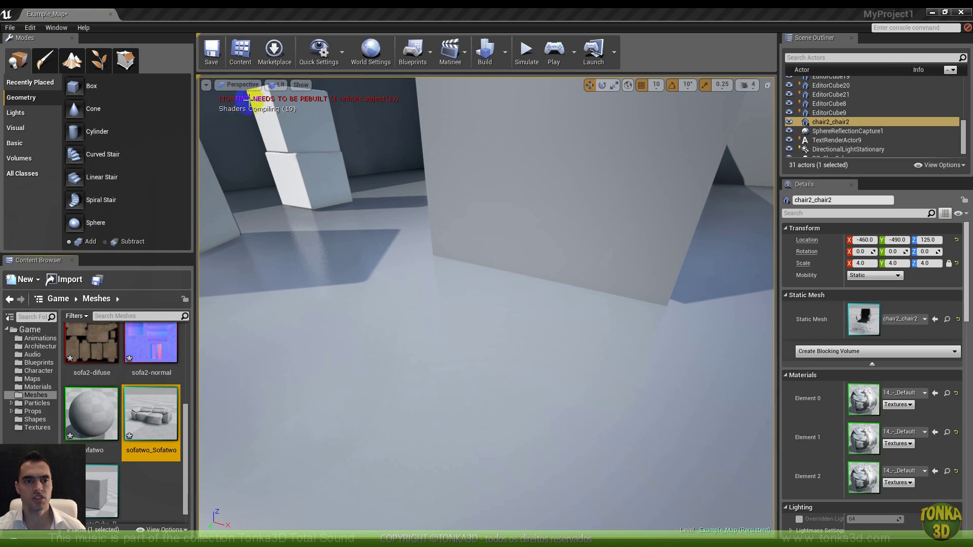
# Place the sofatwo mesh on the floor beside the chair and scale it uniformly to 4
pyautogui.moveTo(505, 235); pyautogui.dragTo(647, 260, button='right')
pyautogui.click(582, 136)
pyautogui.moveTo(169, 409); pyautogui.dragTo(420, 242)
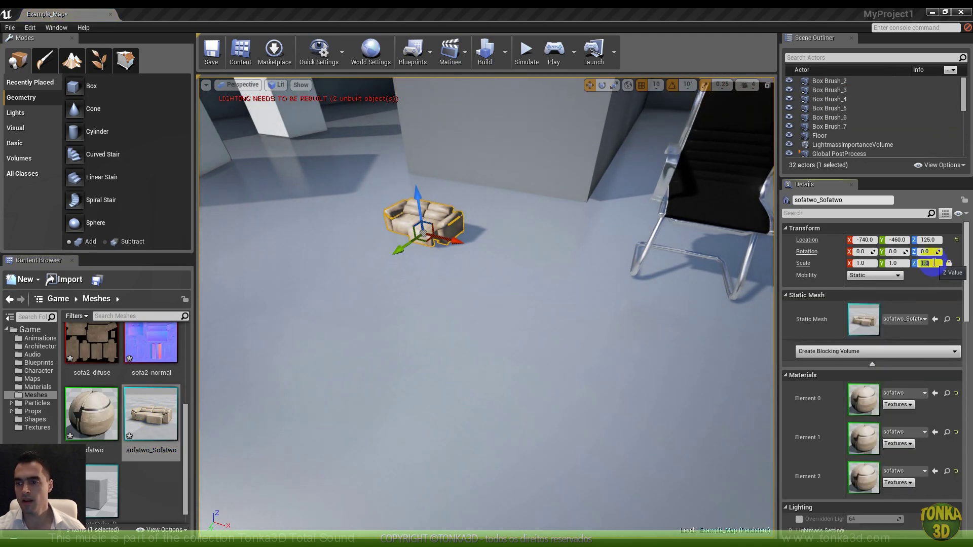
pyautogui.write('4')
pyautogui.press('Return')
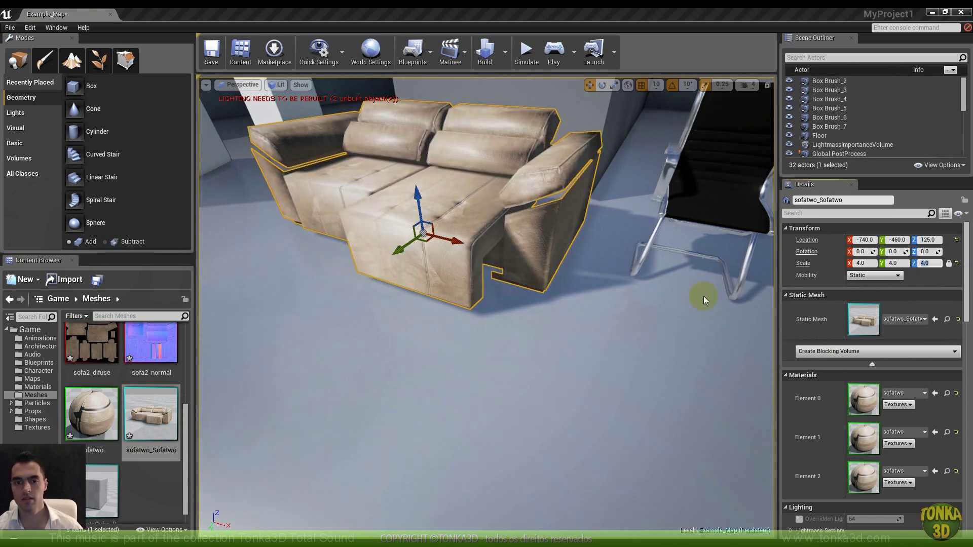
# Open the placed sofa's static mesh for editing and frame the sofa up close in its preview
pyautogui.moveTo(616, 275); pyautogui.dragTo(558, 295, button='right')
pyautogui.moveTo(558, 295)
pyautogui.mouseDown()
pyautogui.moveTo(546, 267)
pyautogui.moveTo(560, 289)
pyautogui.moveTo(556, 281)
pyautogui.moveTo(553, 298)
pyautogui.mouseUp()
pyautogui.moveTo(509, 354)
pyautogui.mouseDown(button='right')
pyautogui.moveTo(473, 339)
pyautogui.moveTo(506, 328)
pyautogui.moveTo(517, 339)
pyautogui.mouseUp(button='right')
pyautogui.moveTo(518, 338)
pyautogui.mouseDown()
pyautogui.moveTo(515, 348)
pyautogui.moveTo(505, 333)
pyautogui.moveTo(509, 349)
pyautogui.mouseUp()
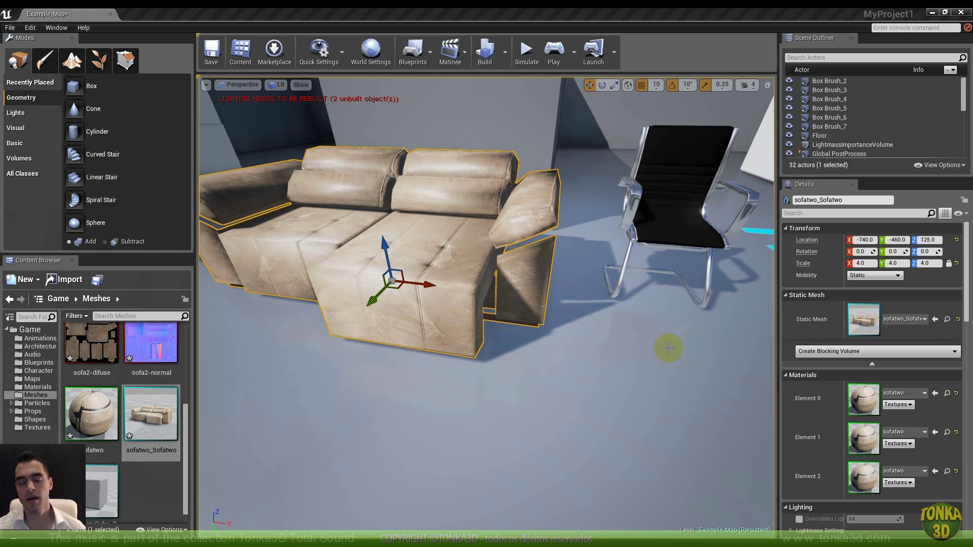
pyautogui.doubleClick(861, 323)
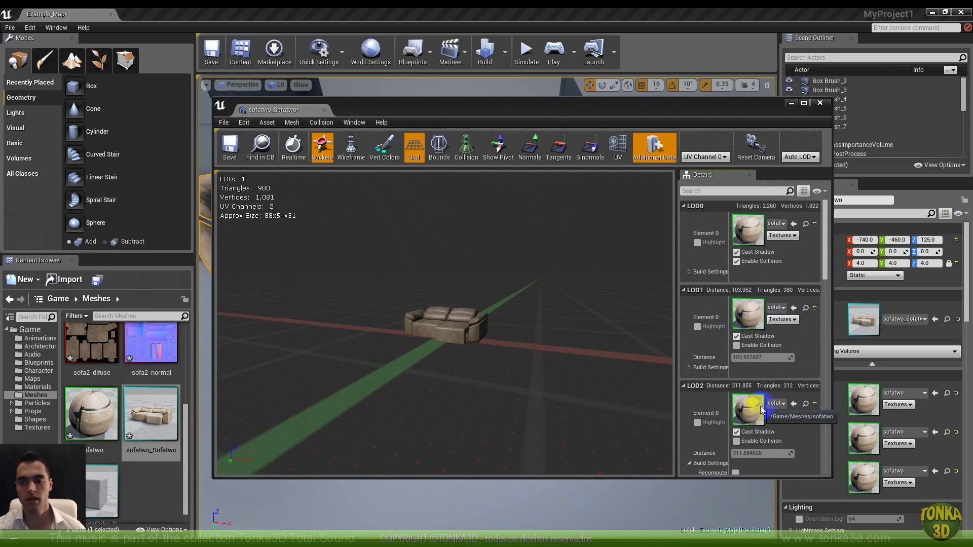
pyautogui.moveTo(543, 336); pyautogui.dragTo(354, 259)
pyautogui.moveTo(255, 213); pyautogui.dragTo(446, 332)
pyautogui.moveTo(471, 328); pyautogui.dragTo(473, 307, button='right')
pyautogui.moveTo(413, 271); pyautogui.dragTo(342, 283)
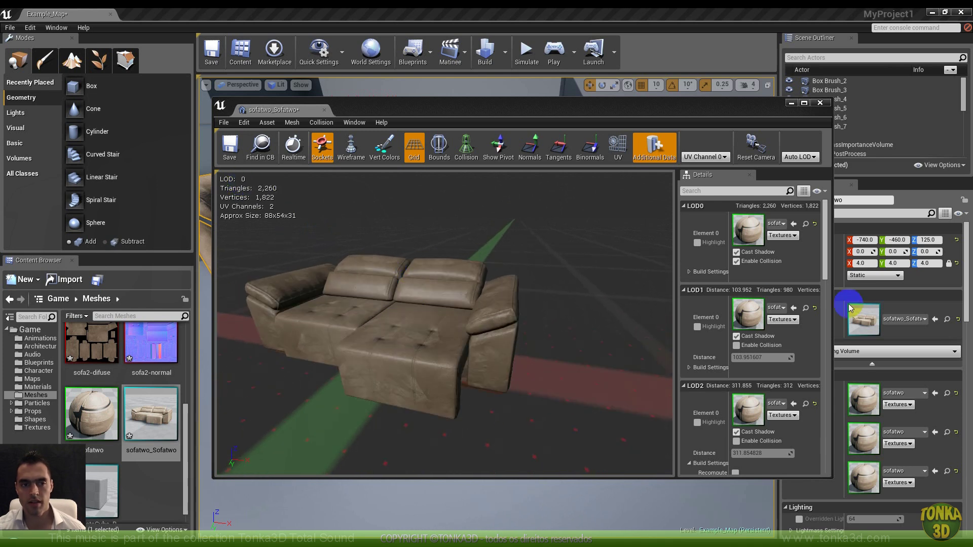
# Disable automatic LOD distance computation and set the LOD1 distance to 800 and the LOD2 distance to 1600
pyautogui.moveTo(824, 265); pyautogui.dragTo(820, 334)
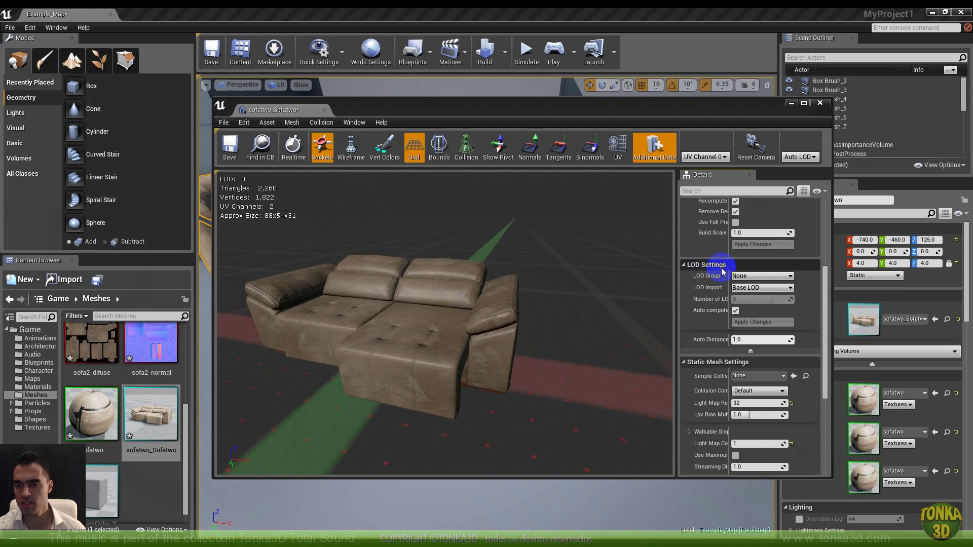
pyautogui.click(735, 311)
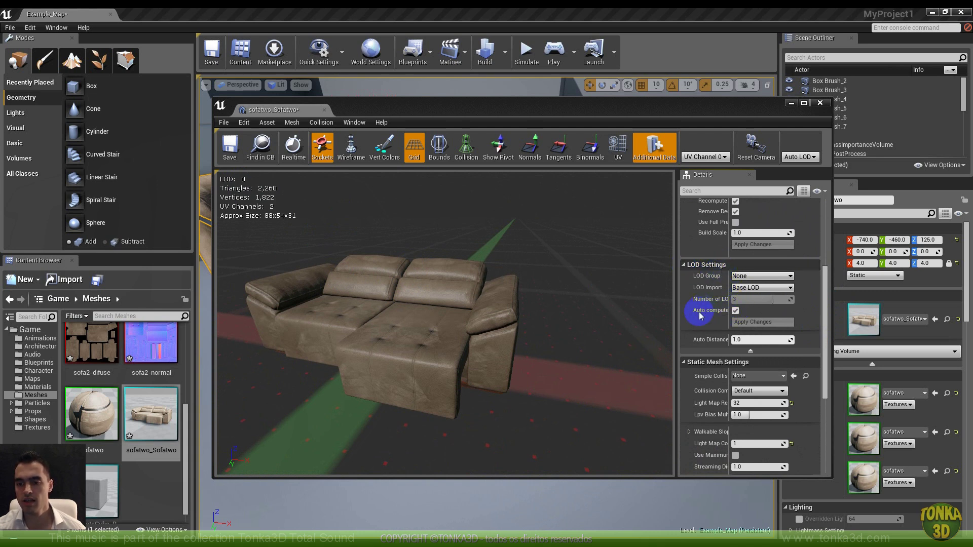
pyautogui.moveTo(821, 321); pyautogui.dragTo(828, 240)
pyautogui.click(769, 357)
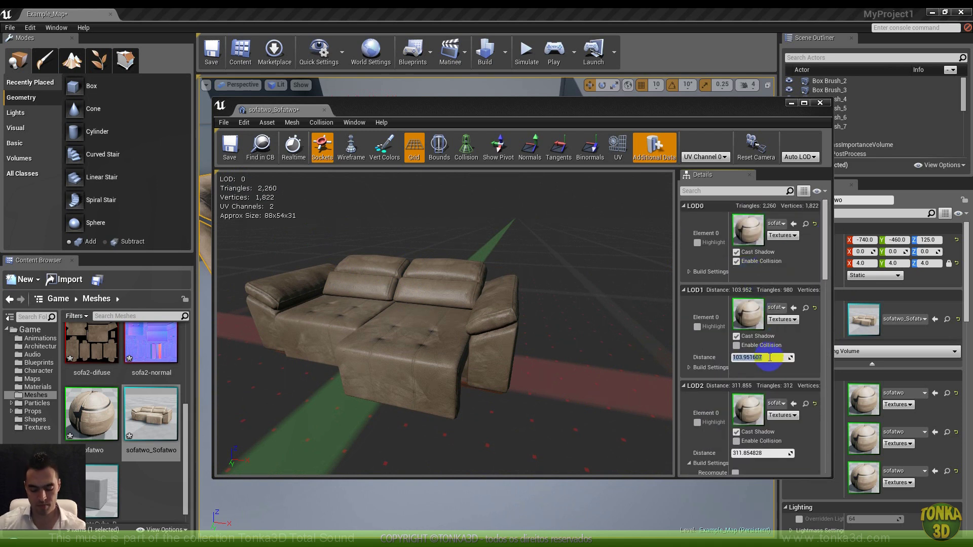
pyautogui.press('Return')
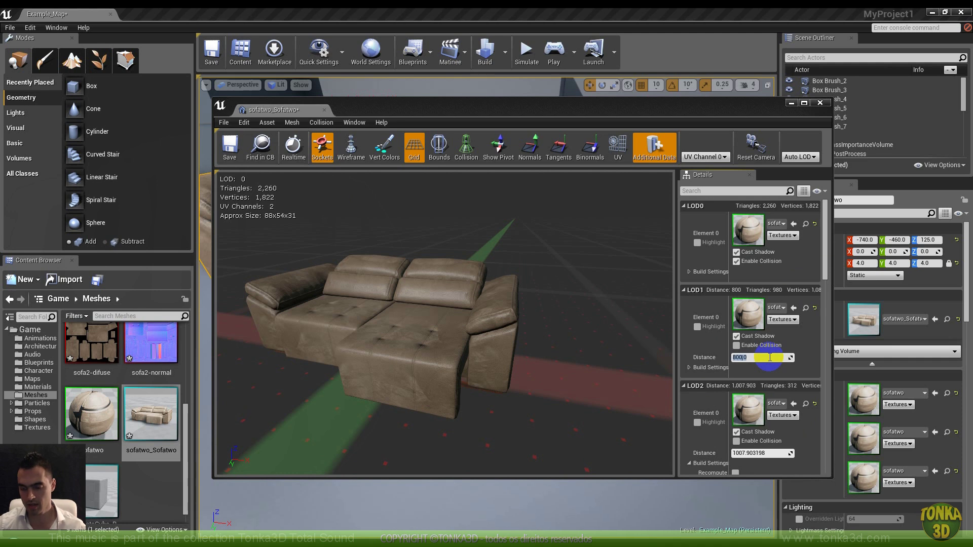
pyautogui.moveTo(819, 257); pyautogui.dragTo(825, 281)
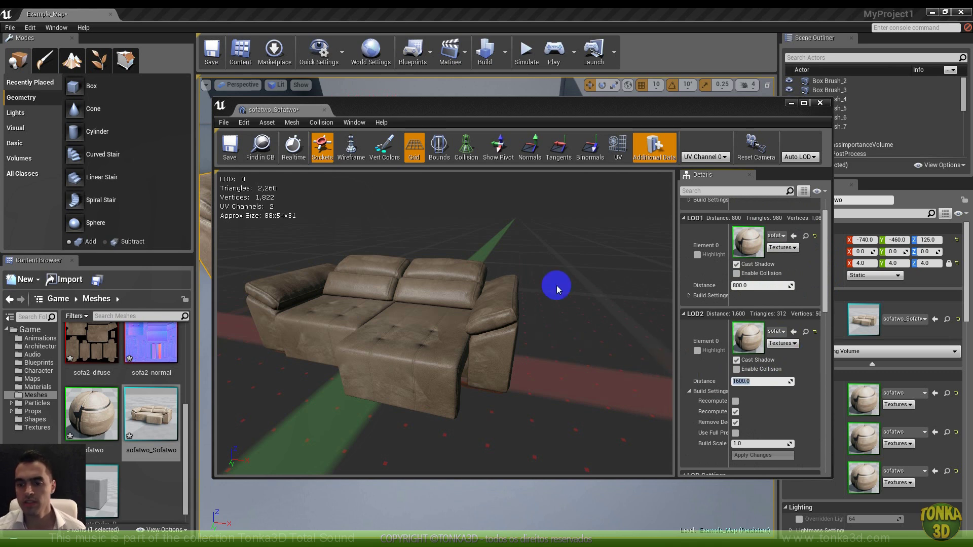
# Check the sofa's LOD switching at greater viewing distances in the preview, and close the mesh editor
pyautogui.moveTo(443, 238); pyautogui.dragTo(437, 476)
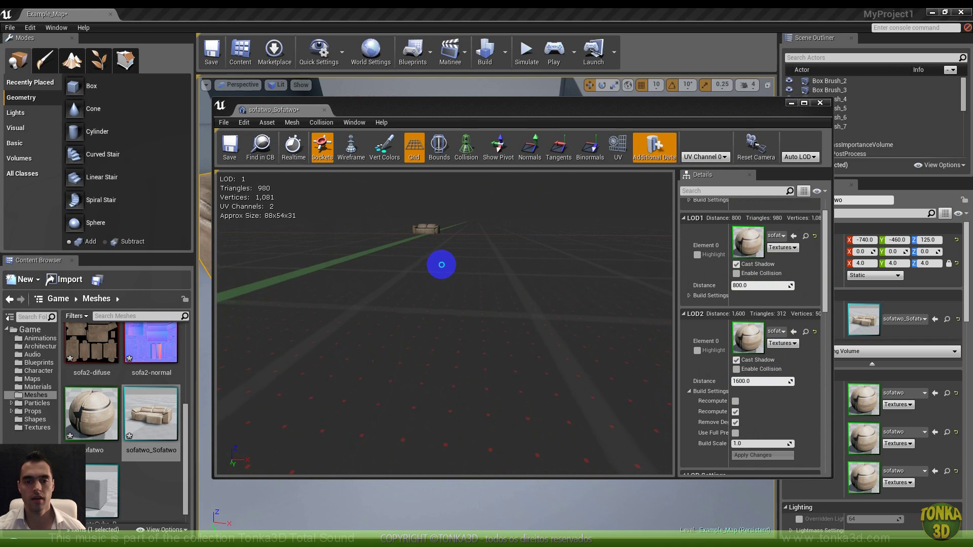
pyautogui.moveTo(441, 267); pyautogui.dragTo(442, 276)
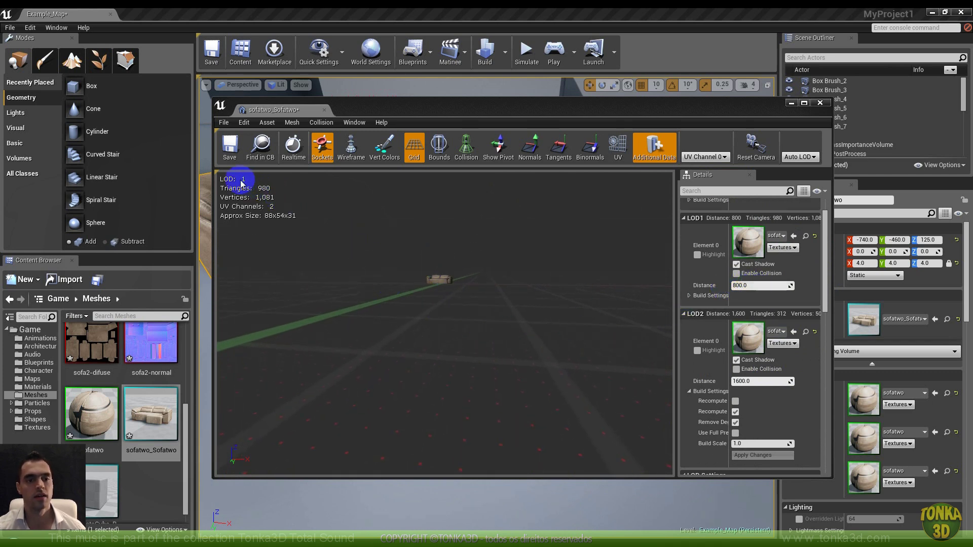
pyautogui.moveTo(452, 291)
pyautogui.mouseDown()
pyautogui.moveTo(437, 270)
pyautogui.moveTo(392, 264)
pyautogui.moveTo(428, 254)
pyautogui.moveTo(427, 280)
pyautogui.moveTo(428, 254)
pyautogui.moveTo(474, 321)
pyautogui.moveTo(417, 307)
pyautogui.mouseUp()
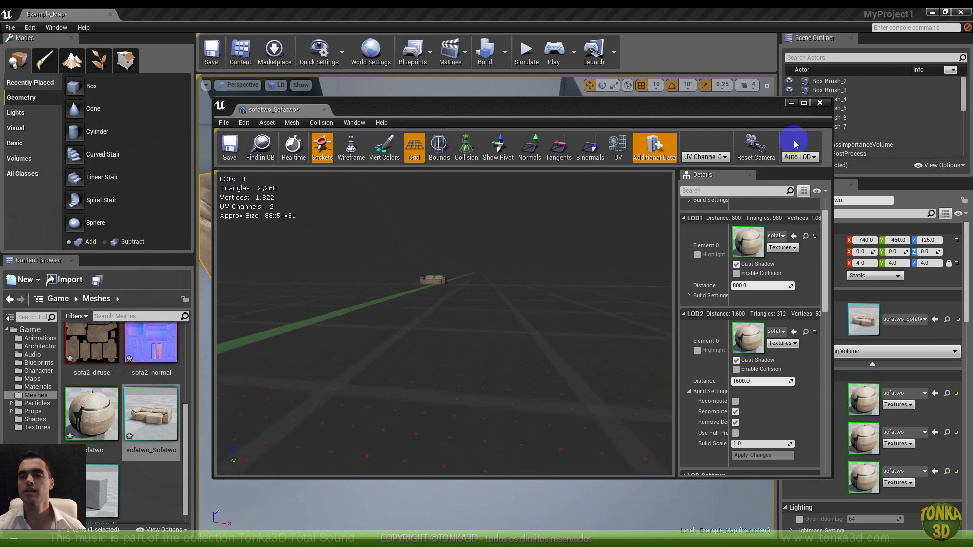
pyautogui.click(820, 104)
# Play the level, walk up to the sofa to examine its leather surface from different sides, and stop playing
pyautogui.moveTo(502, 246)
pyautogui.mouseDown()
pyautogui.moveTo(490, 279)
pyautogui.moveTo(504, 235)
pyautogui.mouseUp()
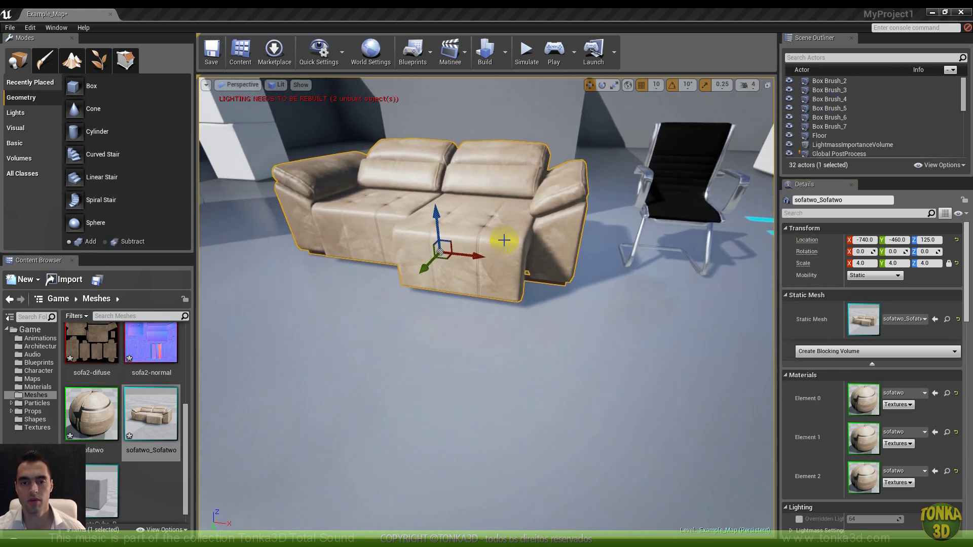
pyautogui.click(554, 51)
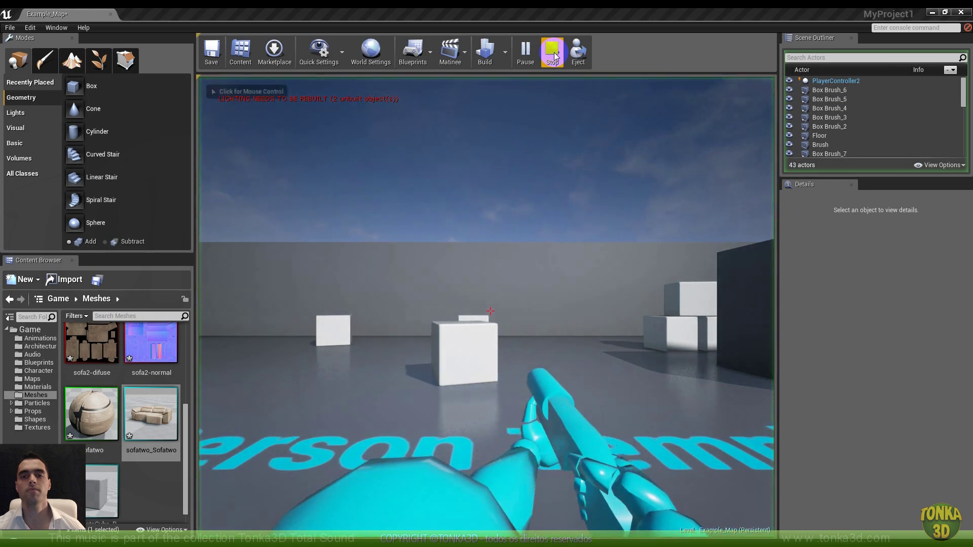
pyautogui.click(543, 216)
pyautogui.press('w')
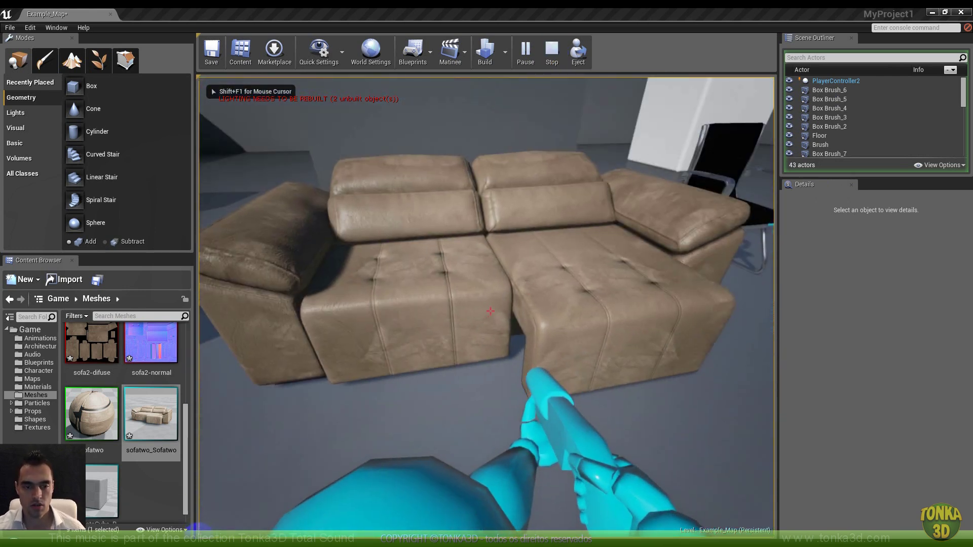
pyautogui.press('d')
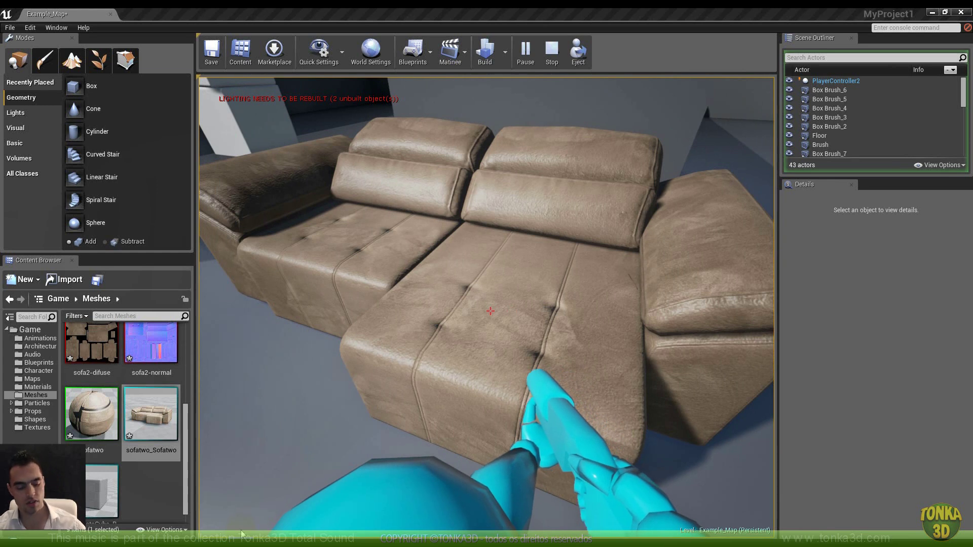
pyautogui.press('Escape')
# Open the sofatwo material for editing and maximize its editor window
pyautogui.moveTo(346, 429); pyautogui.dragTo(393, 376, button='right')
pyautogui.moveTo(393, 376)
pyautogui.mouseDown()
pyautogui.moveTo(386, 408)
pyautogui.moveTo(391, 372)
pyautogui.mouseUp()
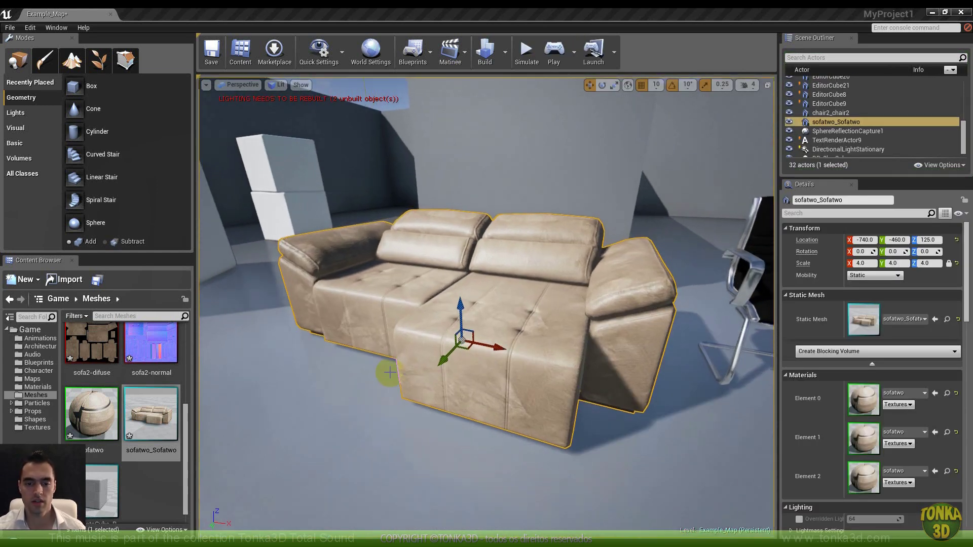
pyautogui.doubleClick(91, 412)
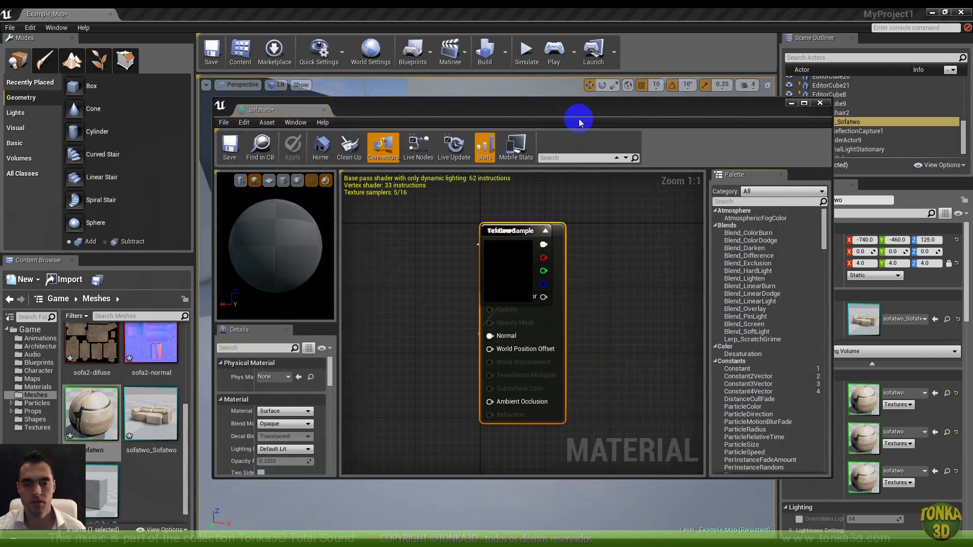
pyautogui.doubleClick(596, 103)
# Spread out the stacked material nodes, with the diffuse texture and its TexCoord above the normal texture pair and the material output beside them
pyautogui.moveTo(452, 268); pyautogui.dragTo(515, 277)
pyautogui.moveTo(465, 256); pyautogui.dragTo(745, 313, button='right')
pyautogui.moveTo(654, 227); pyautogui.dragTo(360, 338)
pyautogui.moveTo(644, 247); pyautogui.dragTo(343, 484)
pyautogui.click(375, 252)
pyautogui.keyDown('ctrl'); pyautogui.click(456, 233); pyautogui.keyUp('ctrl')
pyautogui.moveTo(655, 244); pyautogui.dragTo(433, 268)
pyautogui.click(380, 341)
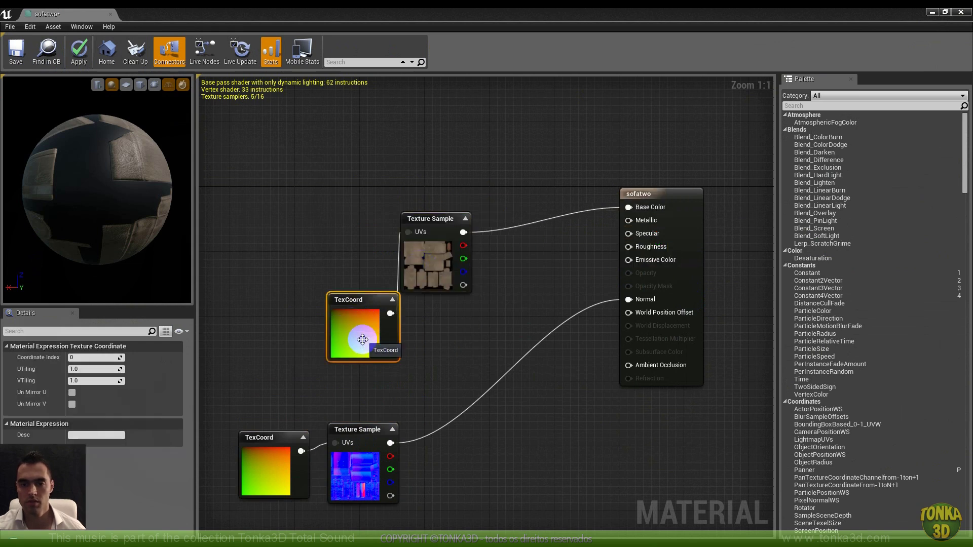
pyautogui.moveTo(380, 341); pyautogui.dragTo(341, 256)
pyautogui.click(402, 267)
pyautogui.keyDown('ctrl'); pyautogui.click(329, 257); pyautogui.keyUp('ctrl')
pyautogui.moveTo(434, 261); pyautogui.dragTo(385, 203)
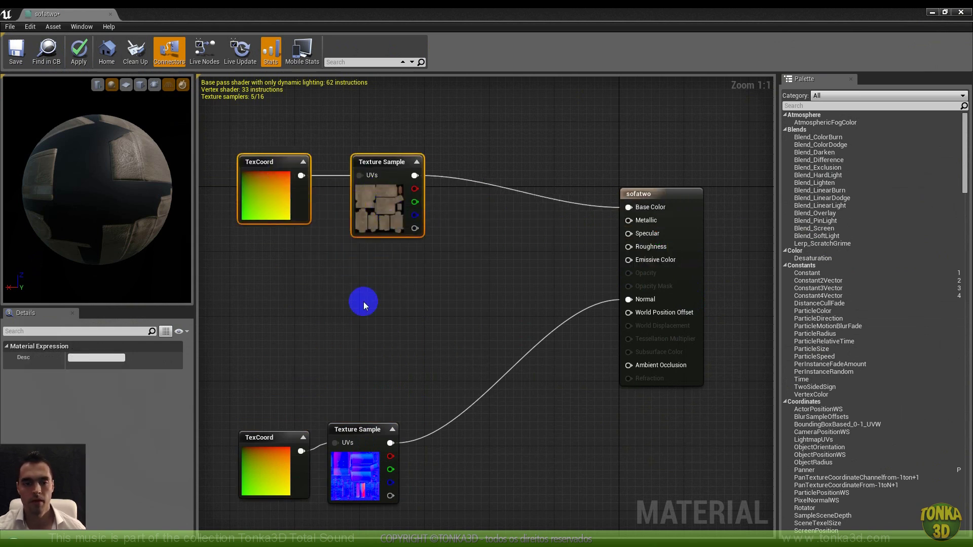
# Add a Constant node with value 0.1 above the diffuse Texture Sample
pyautogui.rightClick(364, 305)
pyautogui.click(377, 339)
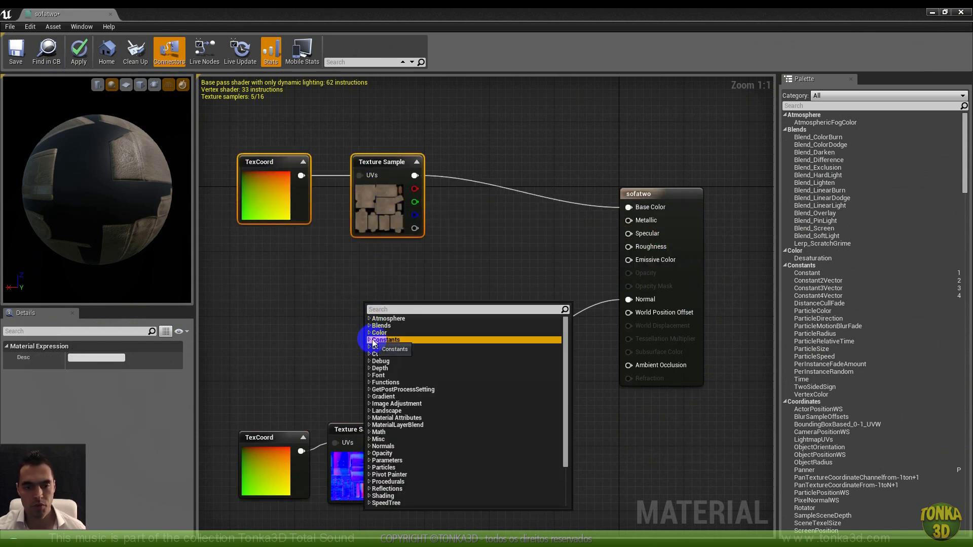
pyautogui.click(369, 339)
pyautogui.click(387, 349)
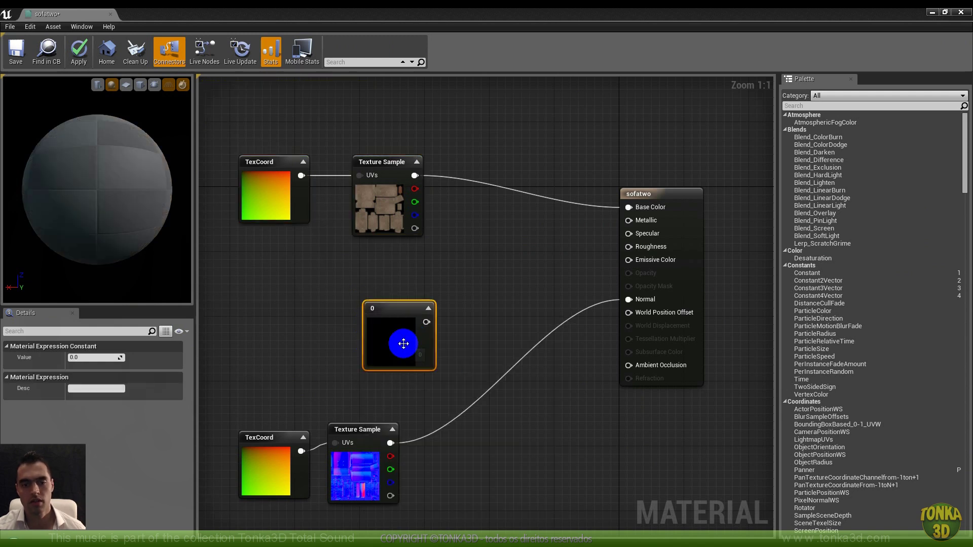
pyautogui.moveTo(409, 344); pyautogui.dragTo(438, 116)
pyautogui.click(109, 355)
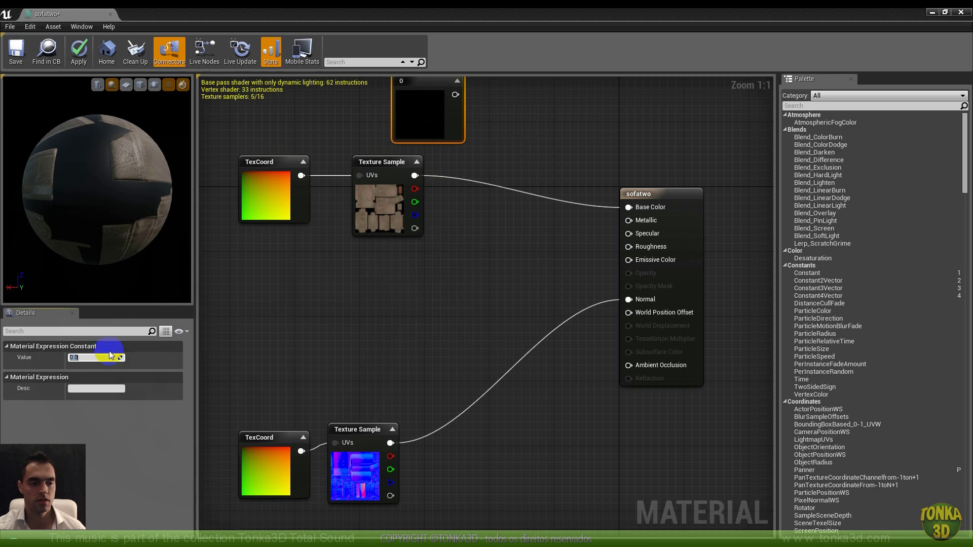
pyautogui.press('Return')
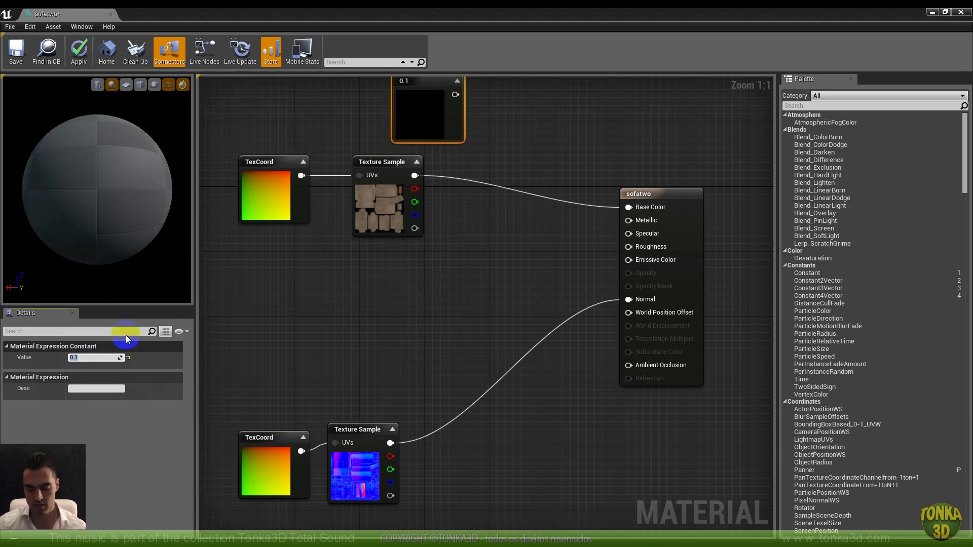
pyautogui.moveTo(479, 236); pyautogui.dragTo(480, 288, button='right')
pyautogui.moveTo(416, 175); pyautogui.dragTo(408, 159)
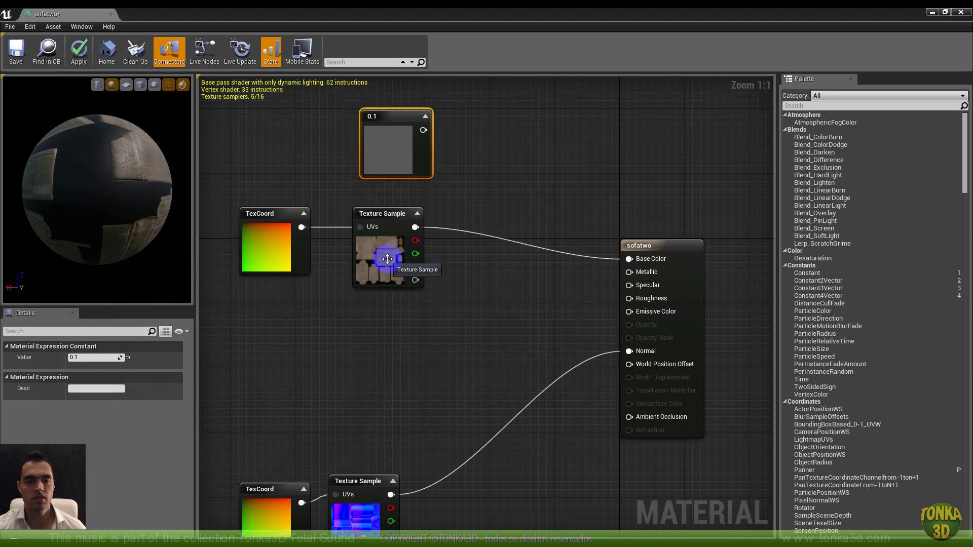
# Multiply the 0.1 constant by the diffuse texture, feed the result into Base Color, and expand the Multiply node's preview
pyautogui.rightClick(485, 195)
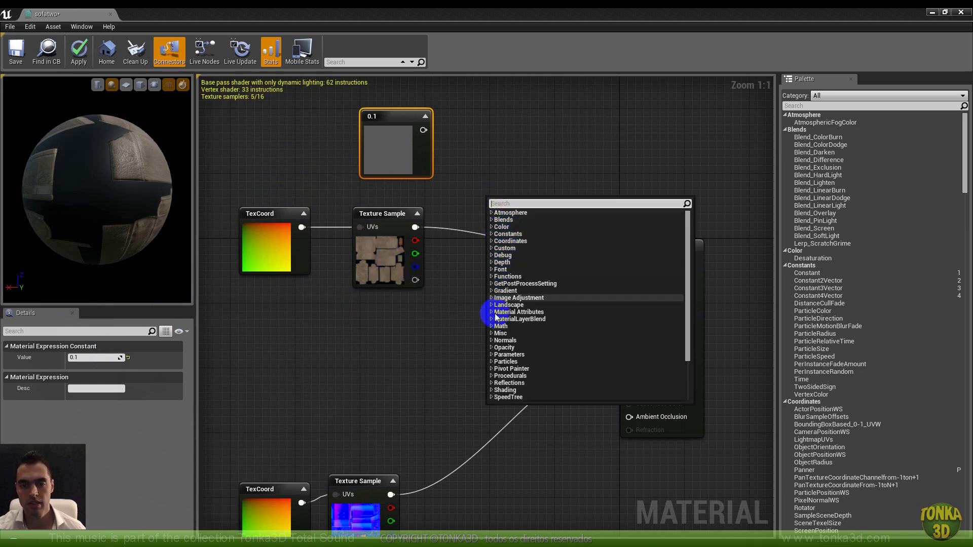
pyautogui.click(491, 326)
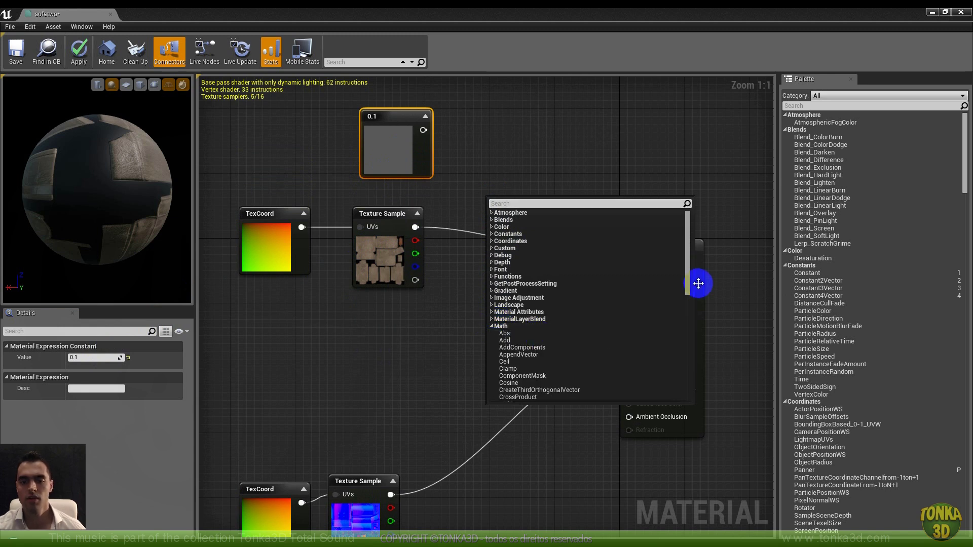
pyautogui.moveTo(688, 287); pyautogui.dragTo(686, 325)
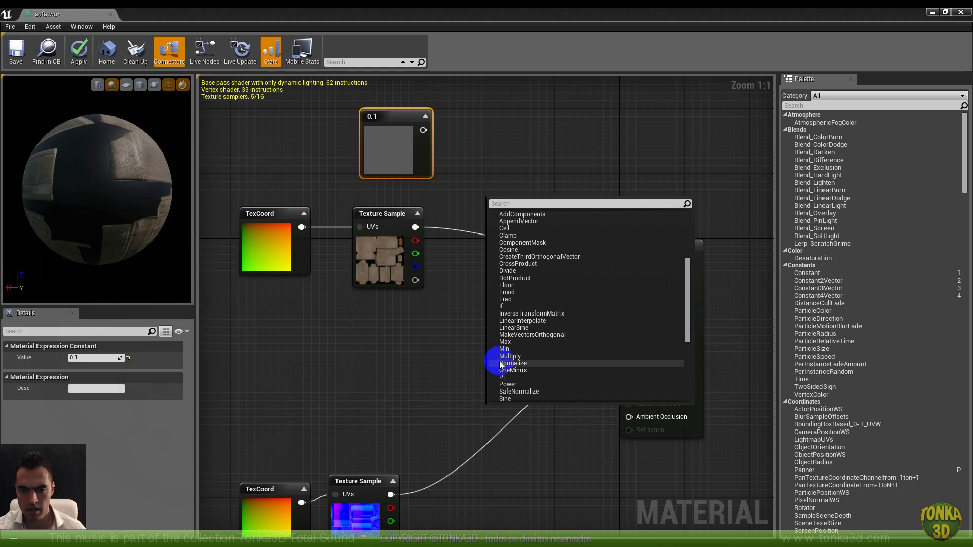
pyautogui.click(512, 355)
pyautogui.moveTo(492, 216); pyautogui.dragTo(423, 130)
pyautogui.moveTo(415, 227); pyautogui.dragTo(627, 260)
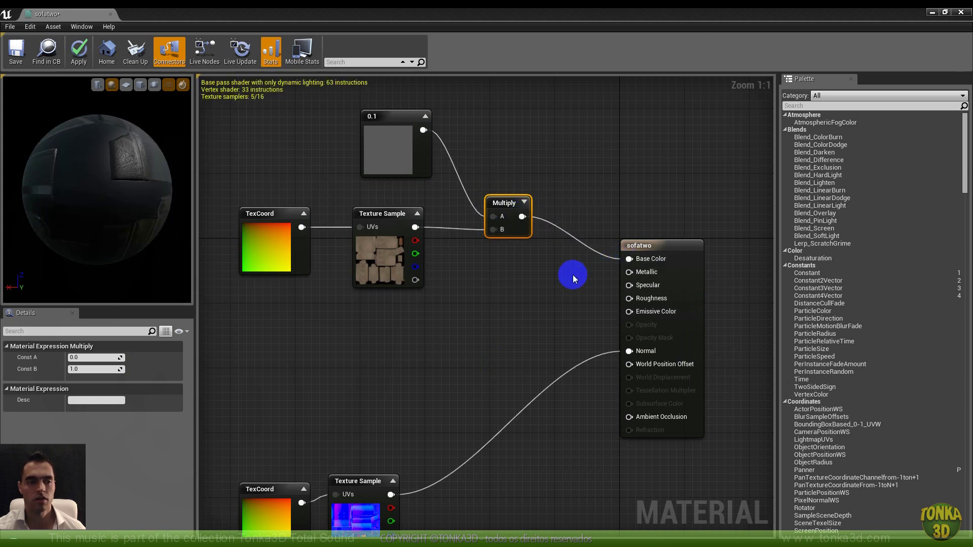
pyautogui.click(524, 203)
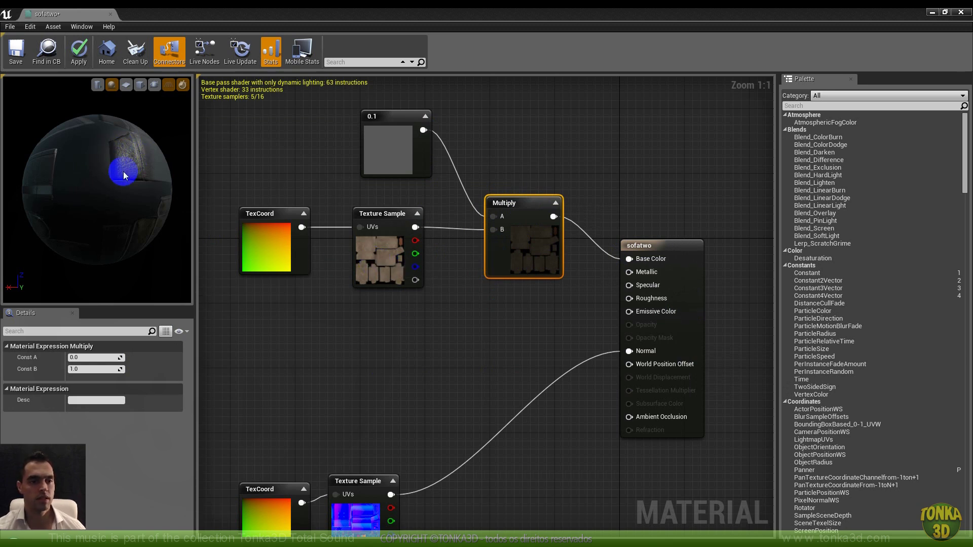
# Duplicate the 0.1 Constant node, place the copy below the diffuse Texture Sample, and connect it to the material's Specular input
pyautogui.moveTo(398, 350); pyautogui.dragTo(397, 348, button='right')
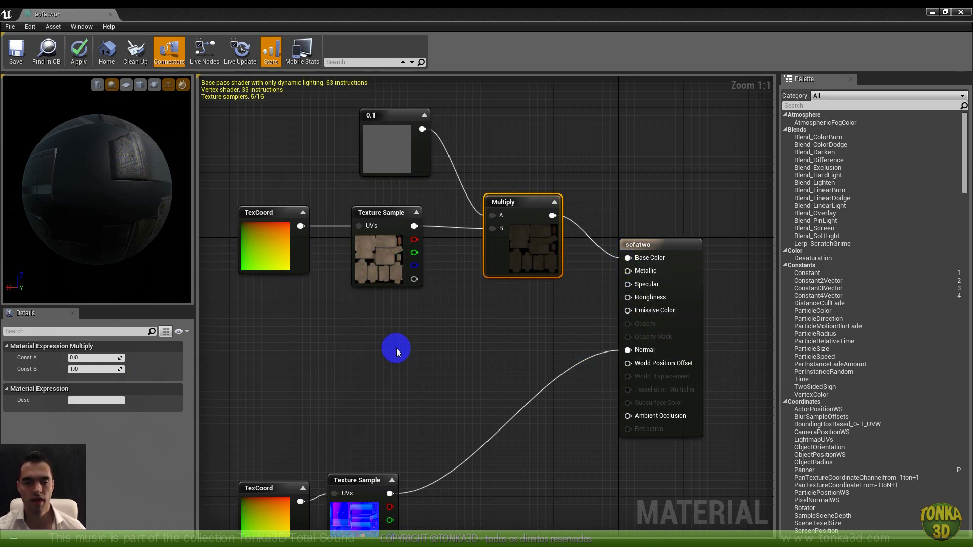
pyautogui.click(370, 154)
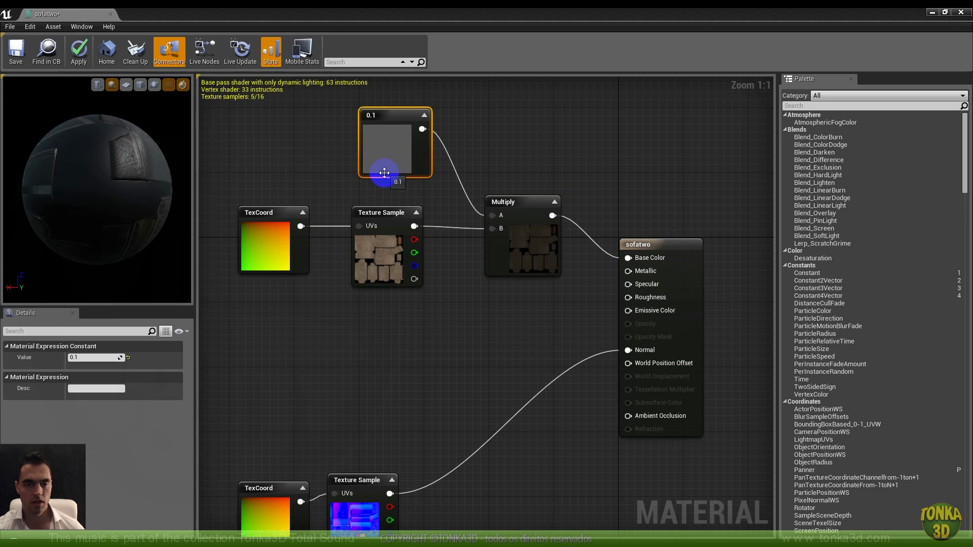
pyautogui.hotkey('ctrl', 'w')
pyautogui.moveTo(434, 216); pyautogui.dragTo(628, 284)
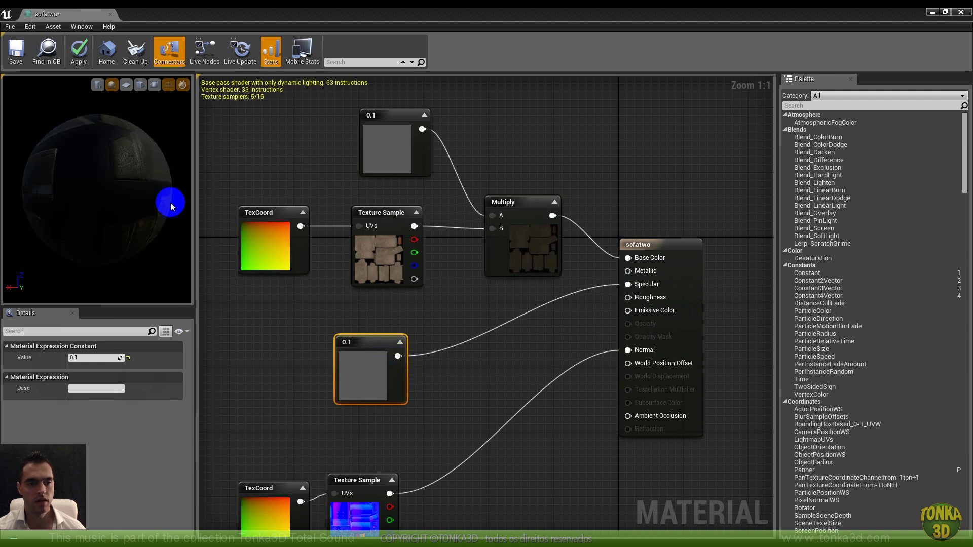
# Set the Specular constant to 0.02, inspect the preview sphere from several angles, and apply the material
pyautogui.click(98, 359)
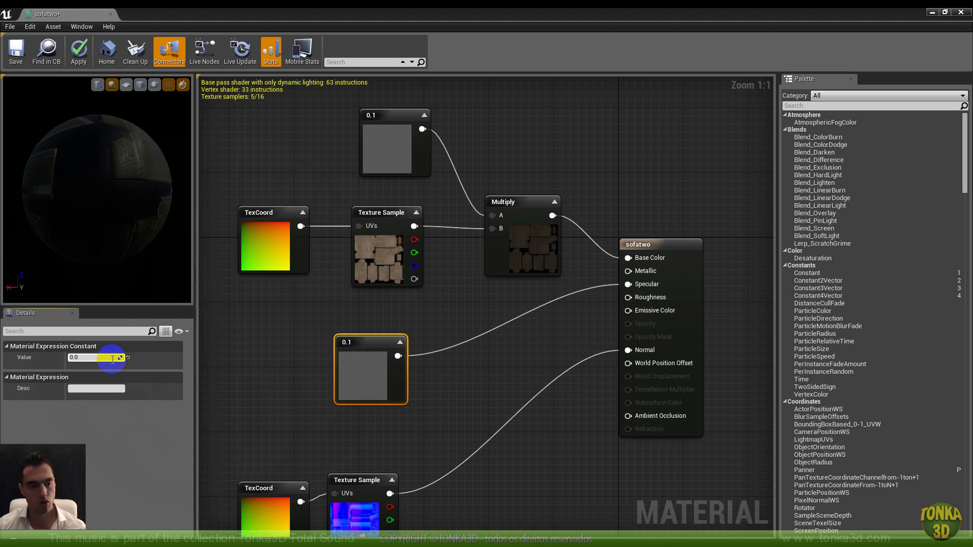
pyautogui.write('0.02')
pyautogui.press('Return')
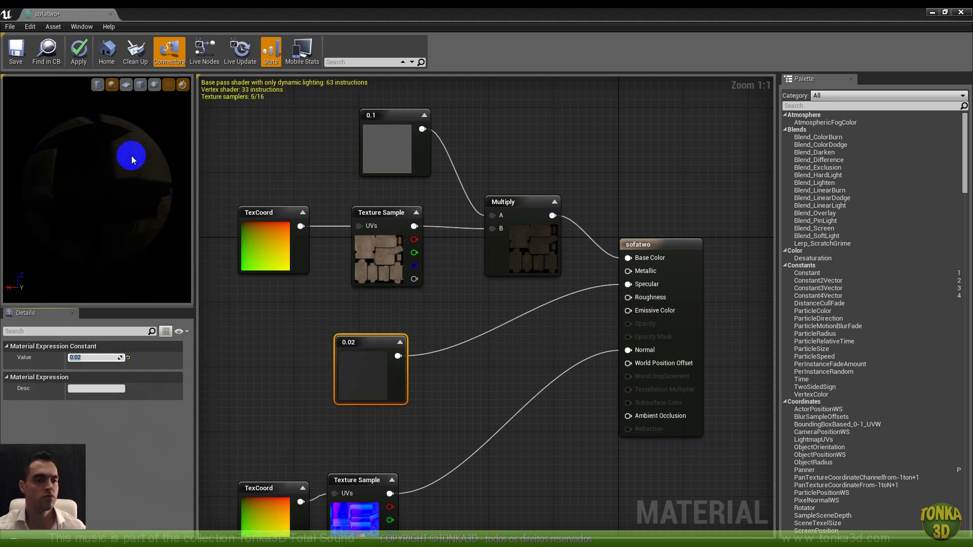
pyautogui.moveTo(116, 176); pyautogui.dragTo(130, 123)
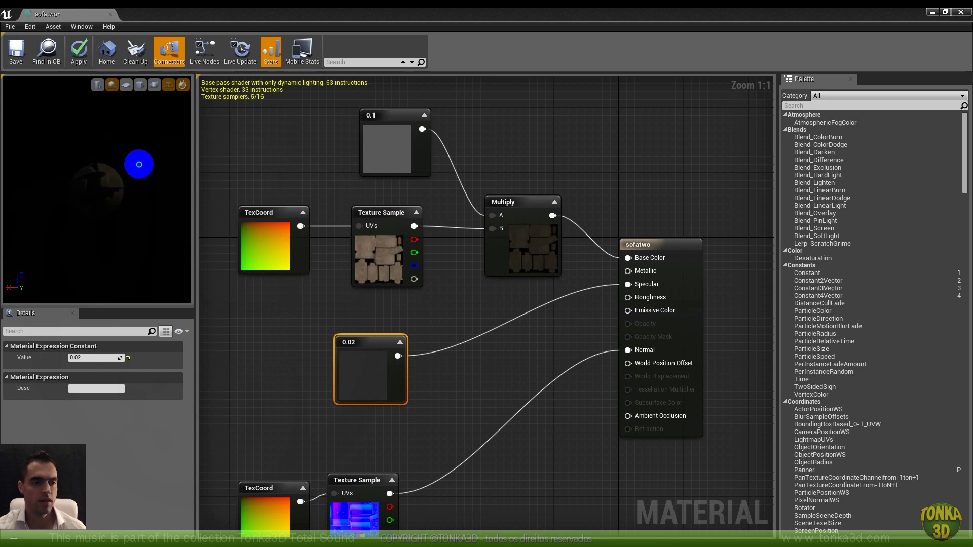
pyautogui.moveTo(160, 181); pyautogui.dragTo(176, 172)
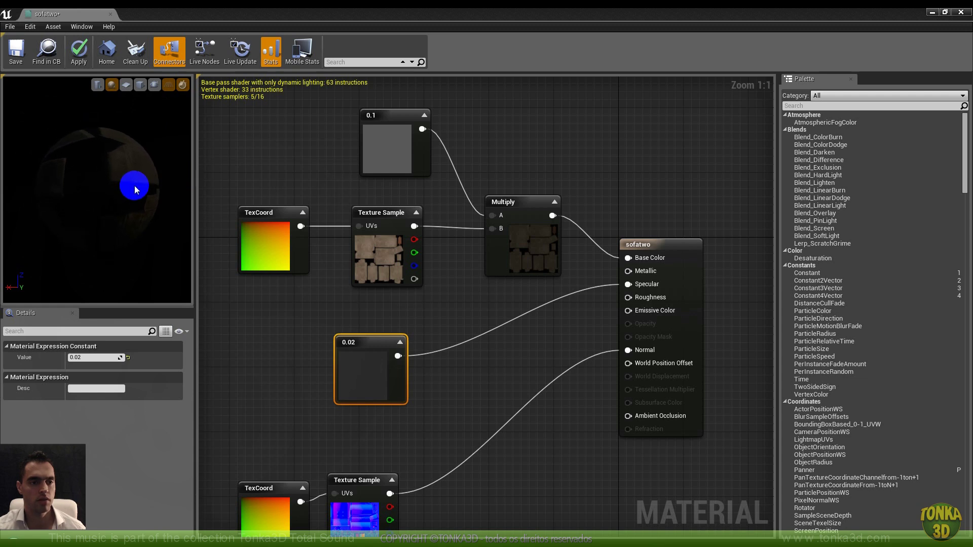
pyautogui.moveTo(119, 178); pyautogui.dragTo(128, 157)
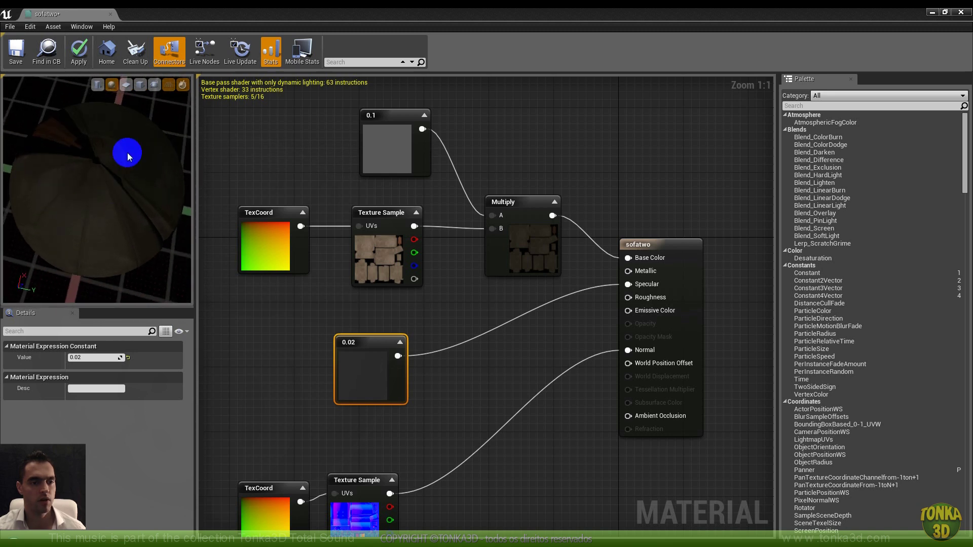
pyautogui.click(81, 57)
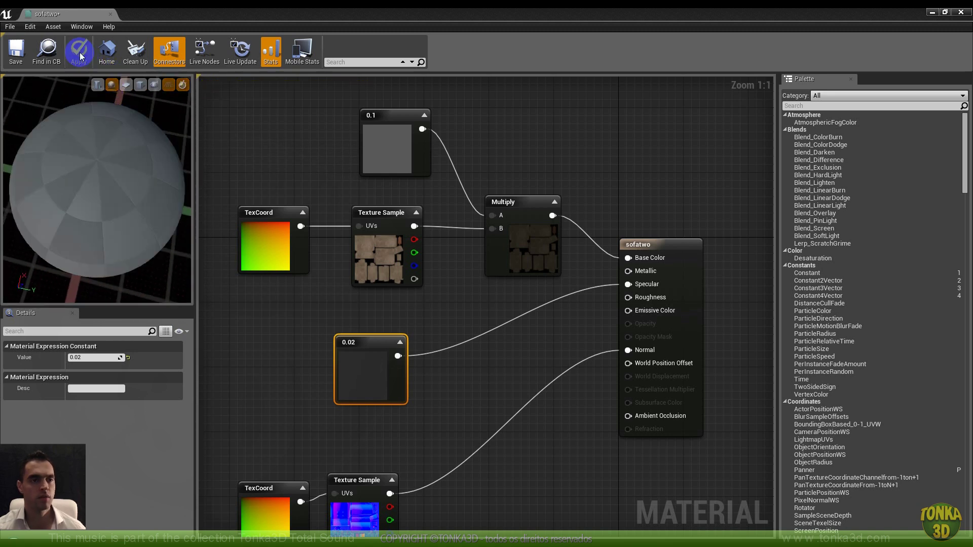
# Close the material editor, look over the sofa in the level, and play-test to check its leather up close
pyautogui.click(961, 12)
pyautogui.moveTo(573, 206); pyautogui.dragTo(571, 237)
pyautogui.moveTo(571, 236); pyautogui.dragTo(573, 236, button='right')
pyautogui.moveTo(636, 295); pyautogui.dragTo(571, 252, button='right')
pyautogui.moveTo(571, 252); pyautogui.dragTo(734, 282)
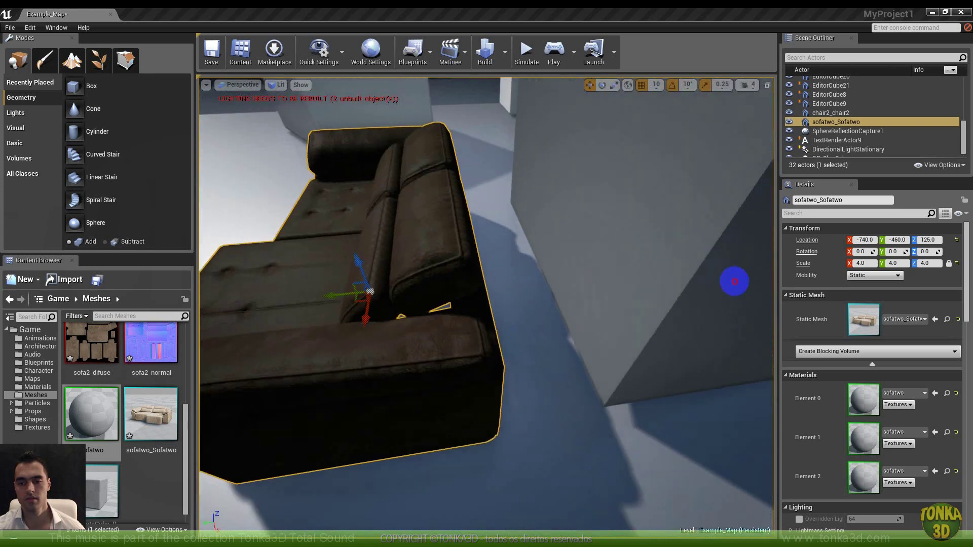
pyautogui.keyDown('alt'); pyautogui.moveTo(734, 282); pyautogui.dragTo(608, 273, button='right'); pyautogui.keyUp('alt')
pyautogui.moveTo(448, 224); pyautogui.dragTo(336, 218)
pyautogui.click(555, 53)
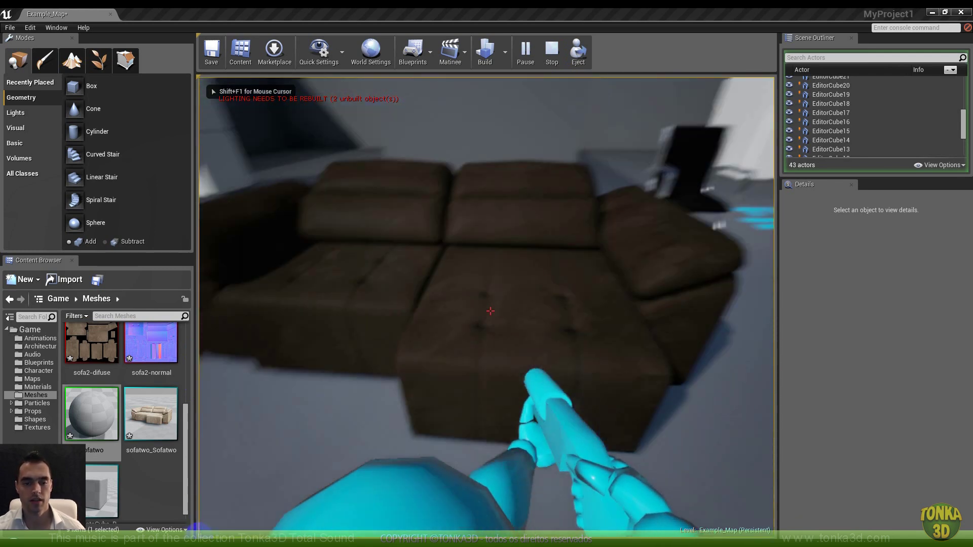
pyautogui.press('a')
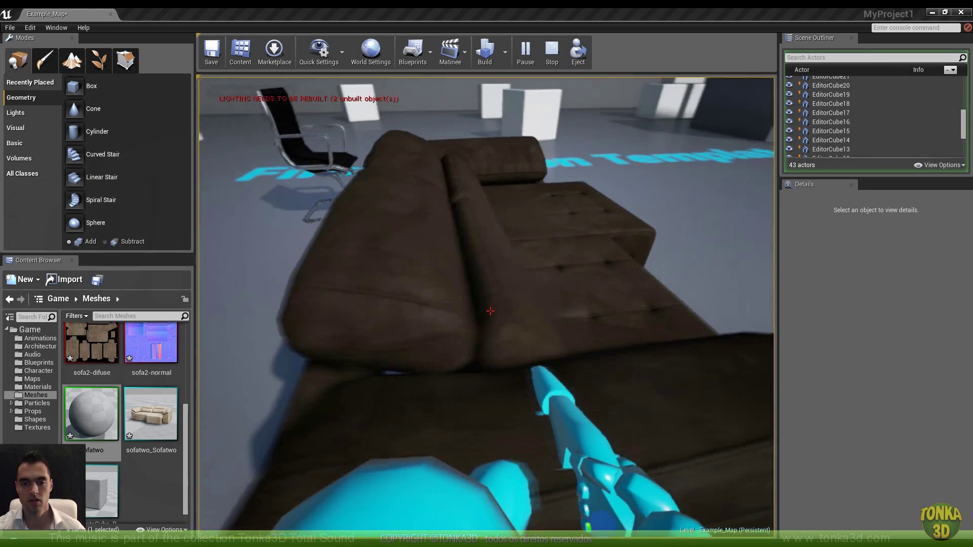
pyautogui.press('d')
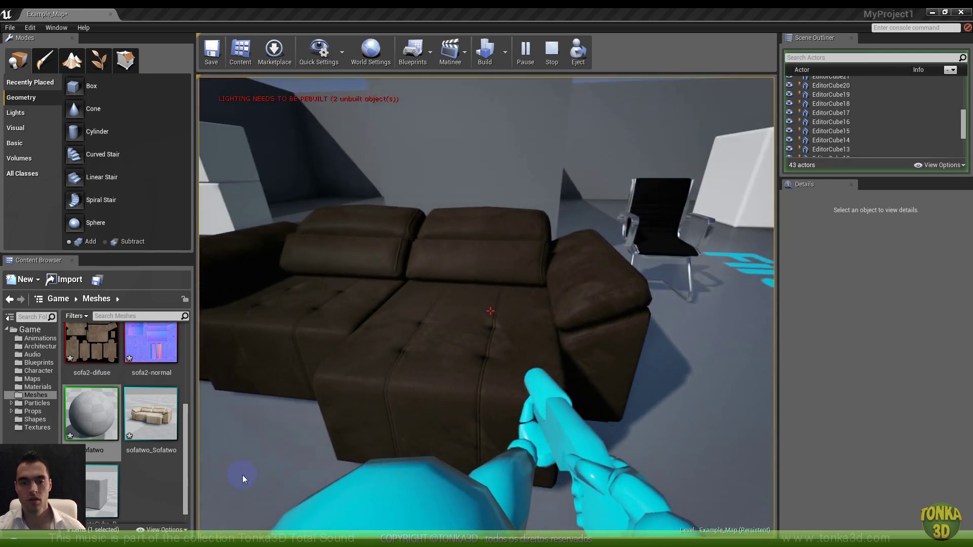
pyautogui.press('Escape')
# Scale the sofa uniformly to 3.0 and move it to Y -300
pyautogui.click(650, 246)
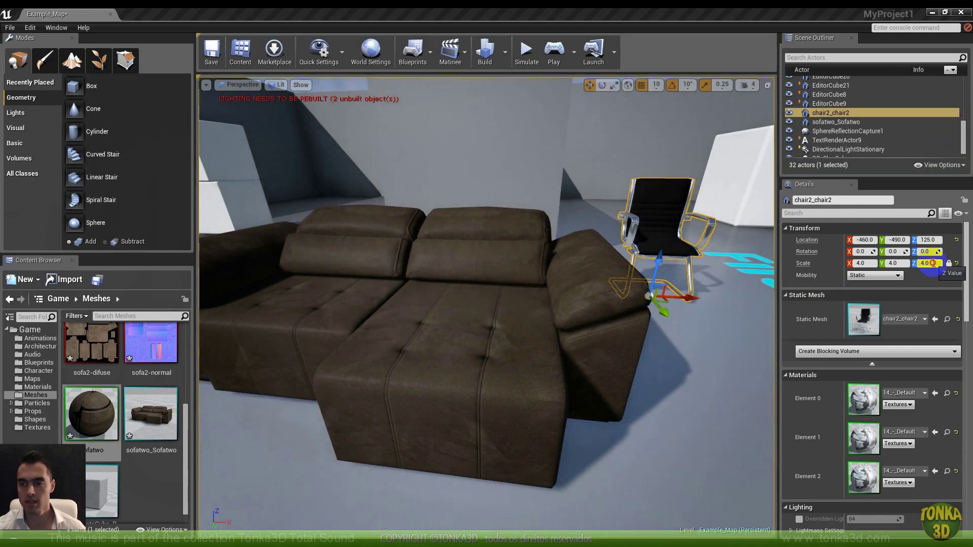
pyautogui.click(593, 328)
pyautogui.write('3')
pyautogui.press('Return')
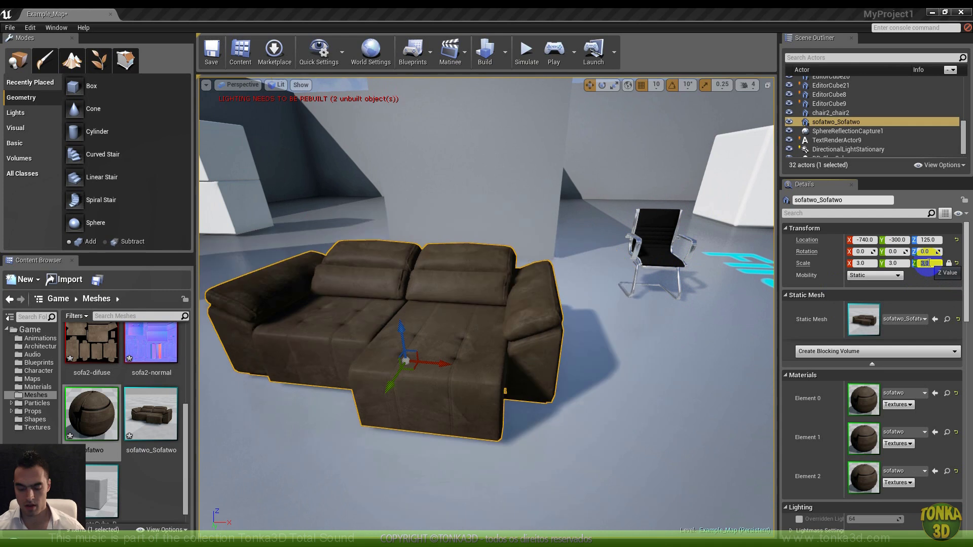
# Play the level and walk around the rescaled sofa to judge its size and look, ending the session when done
pyautogui.click(554, 50)
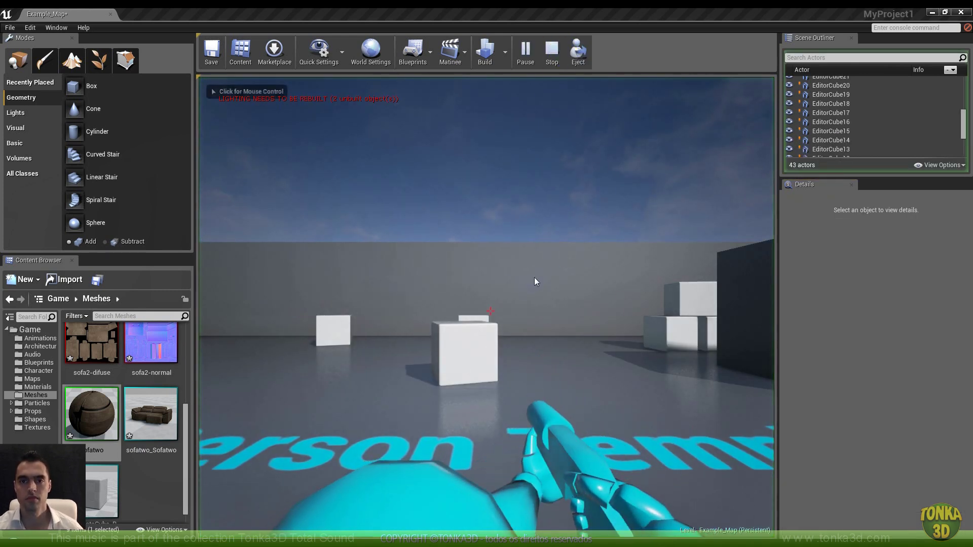
pyautogui.press('w')
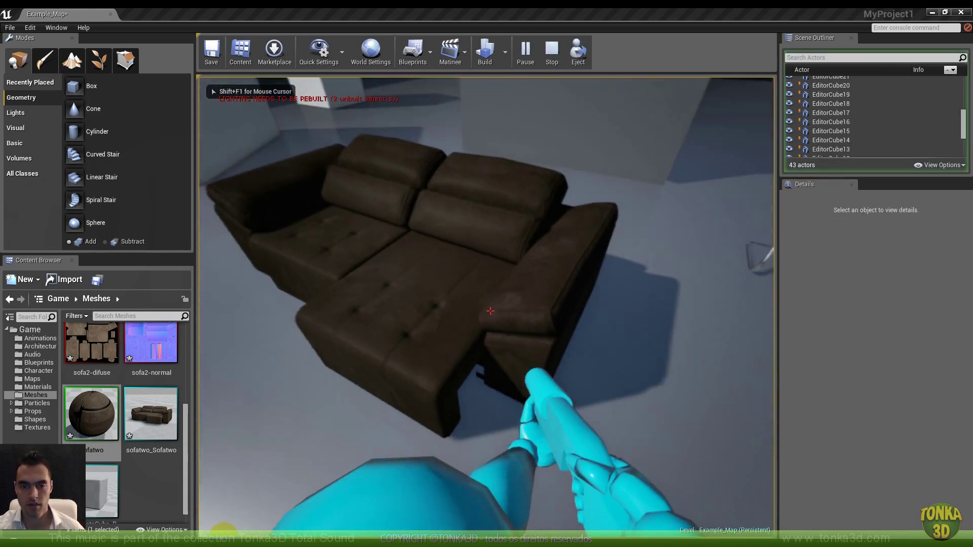
pyautogui.press('d')
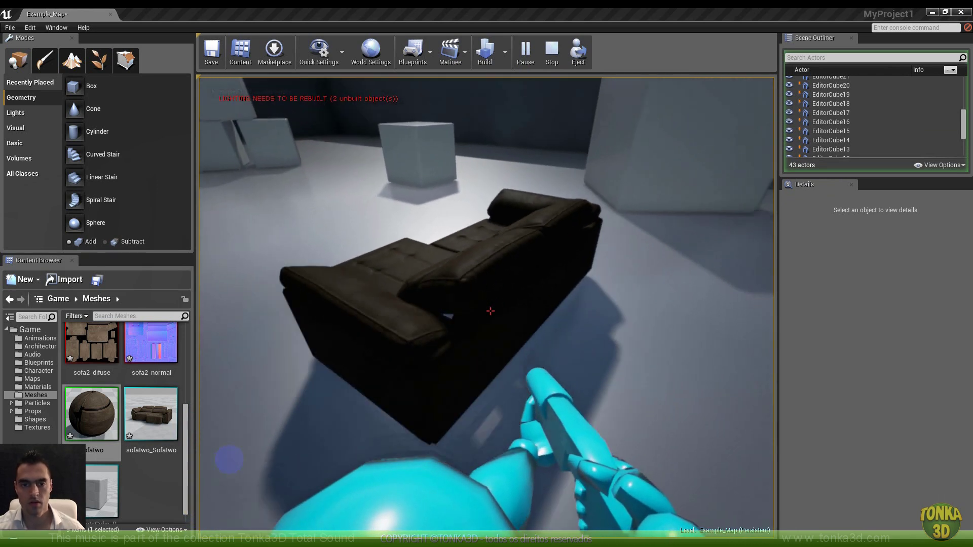
pyautogui.press('w')
pyautogui.click(490, 310)
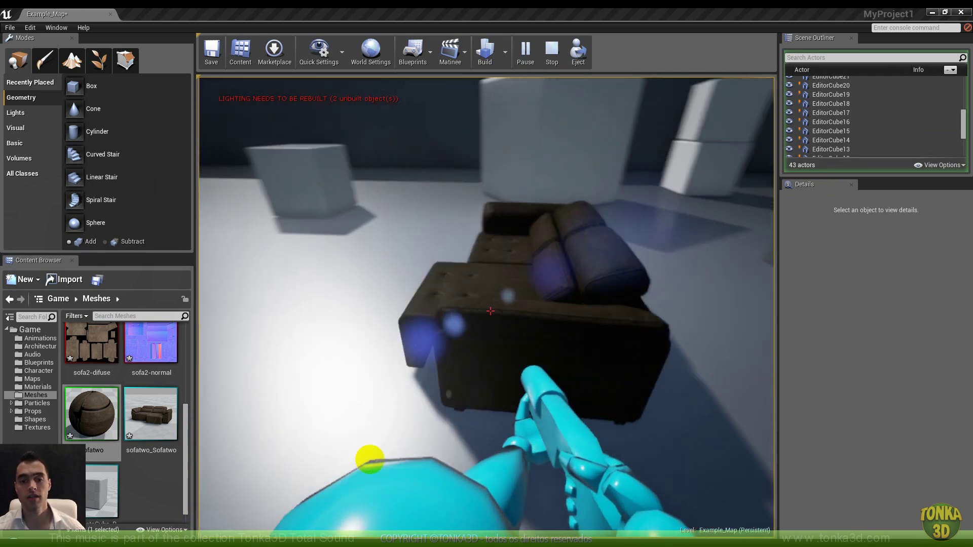
pyautogui.press('s')
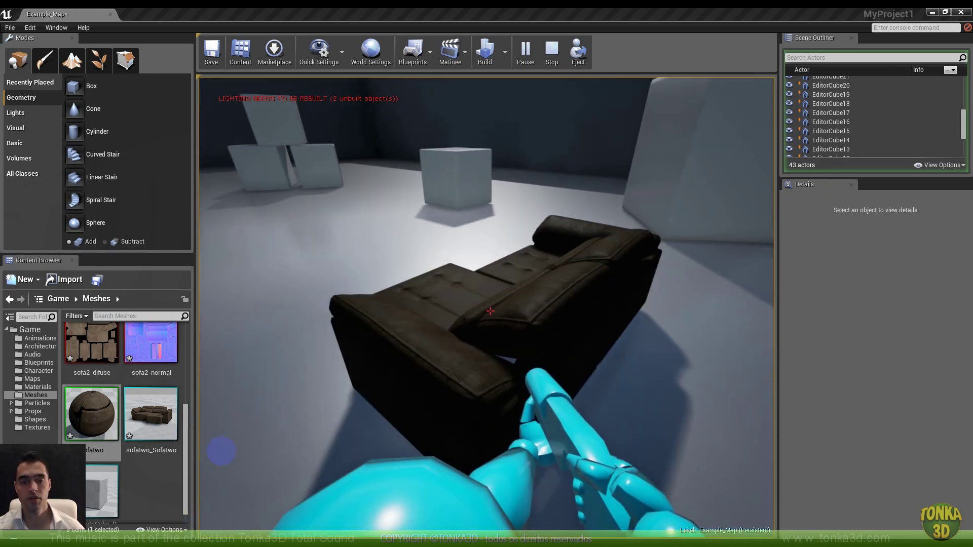
pyautogui.press('Escape')
# Reopen the sofatwo material, duplicate the Specular constant, set the copy to 0.25, and connect it to Roughness
pyautogui.doubleClick(85, 412)
pyautogui.moveTo(349, 319); pyautogui.dragTo(517, 276, button='right')
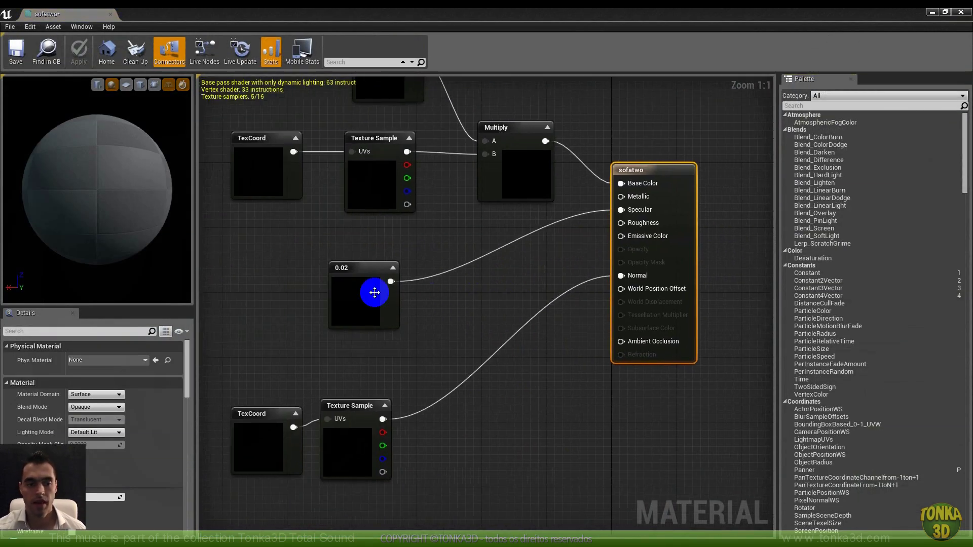
pyautogui.click(363, 324)
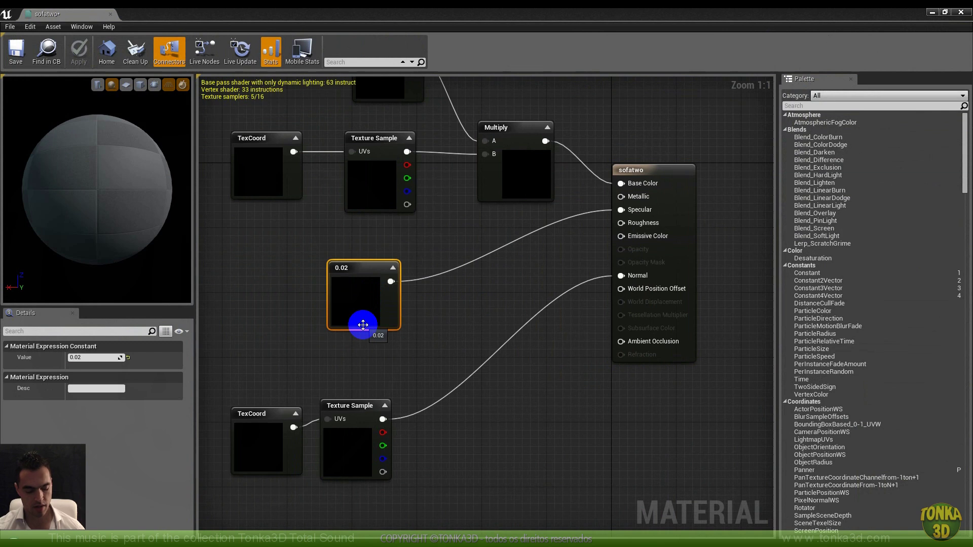
pyautogui.hotkey('ctrl', 'w')
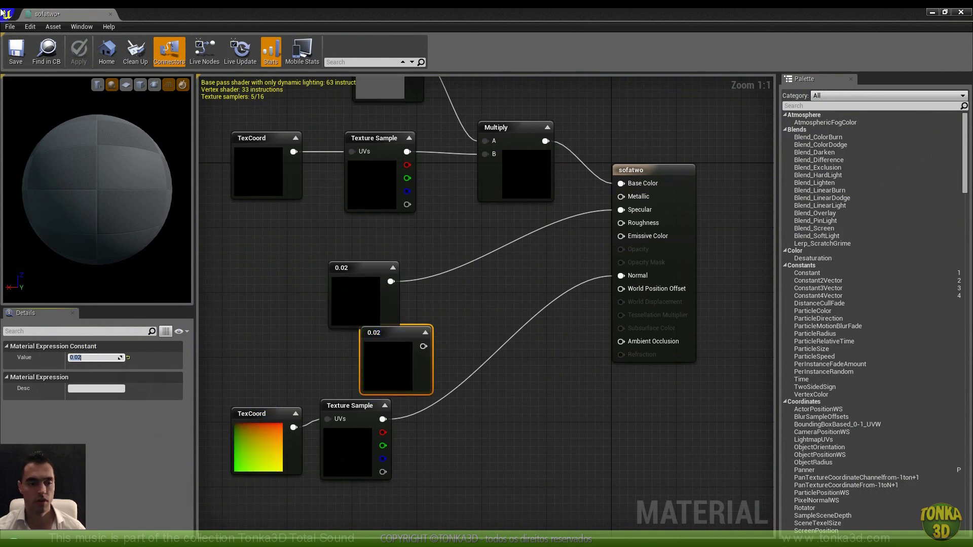
pyautogui.write('0.2')
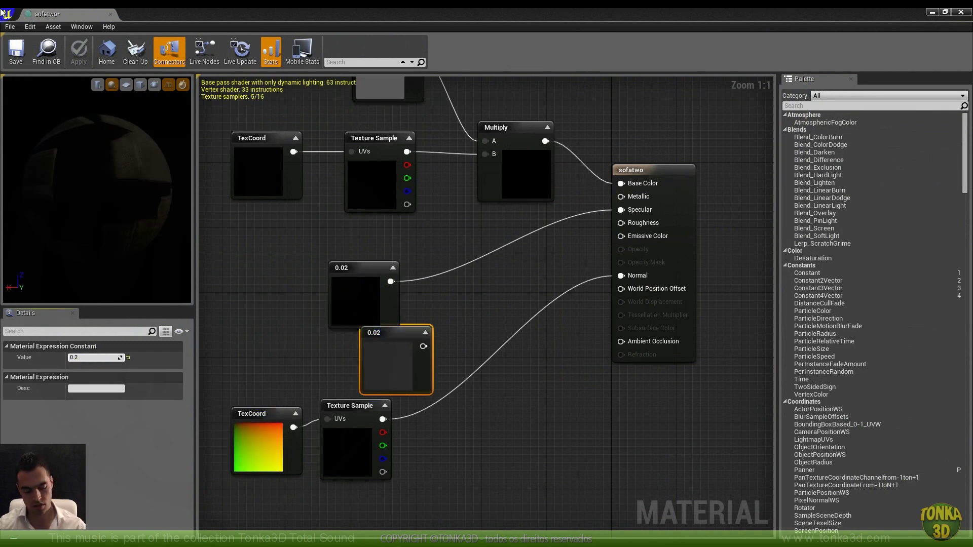
pyautogui.write('5')
pyautogui.press('Return')
pyautogui.moveTo(426, 351); pyautogui.dragTo(620, 224)
# Move the Specular constant up clear of the Roughness one, set it to 0.1, apply the material, and close the editor
pyautogui.moveTo(353, 295); pyautogui.dragTo(344, 271)
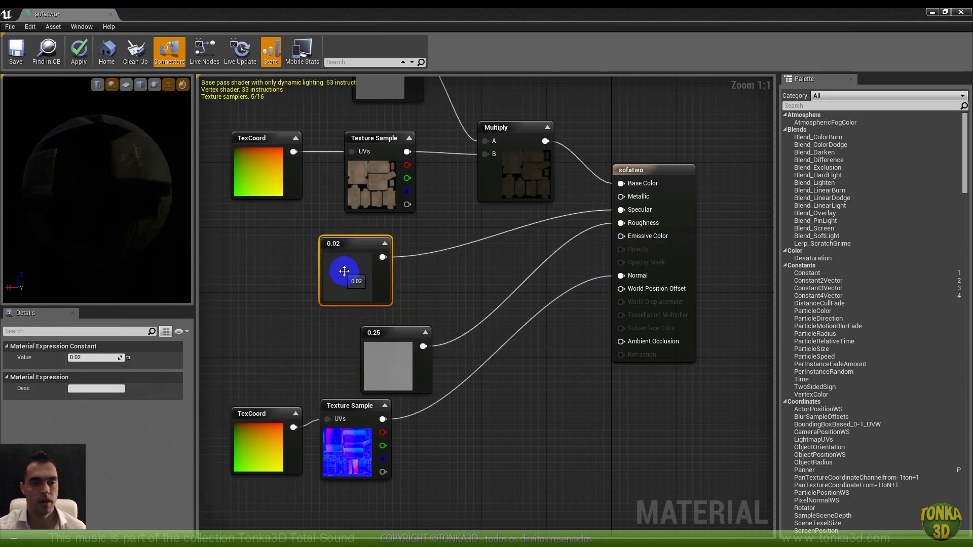
pyautogui.click(92, 358)
pyautogui.write('0.1')
pyautogui.press('Return')
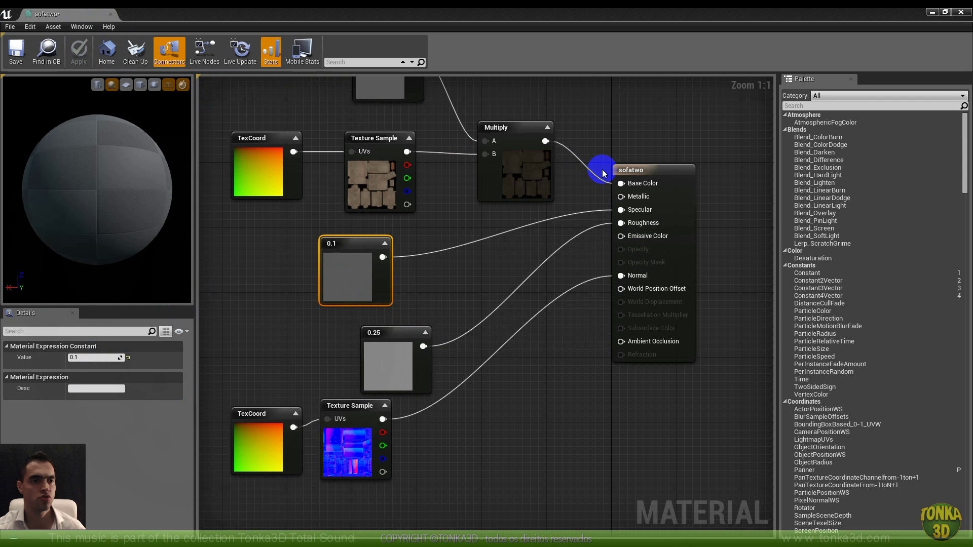
pyautogui.click(961, 12)
# Play the level, walk around the sofa to inspect the leather's highlights from several sides, and end the session
pyautogui.keyDown('alt'); pyautogui.moveTo(573, 260); pyautogui.dragTo(553, 247); pyautogui.keyUp('alt')
pyautogui.click(554, 55)
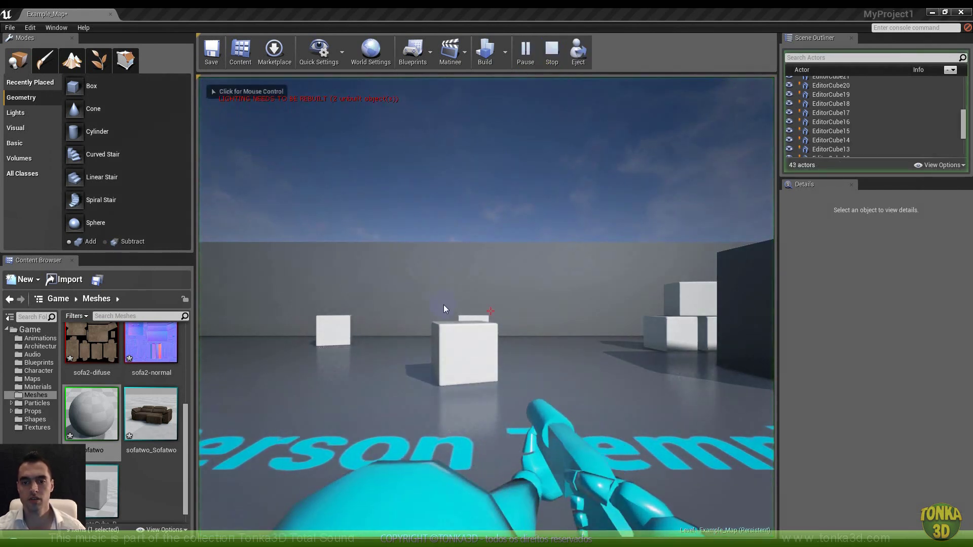
pyautogui.press('w')
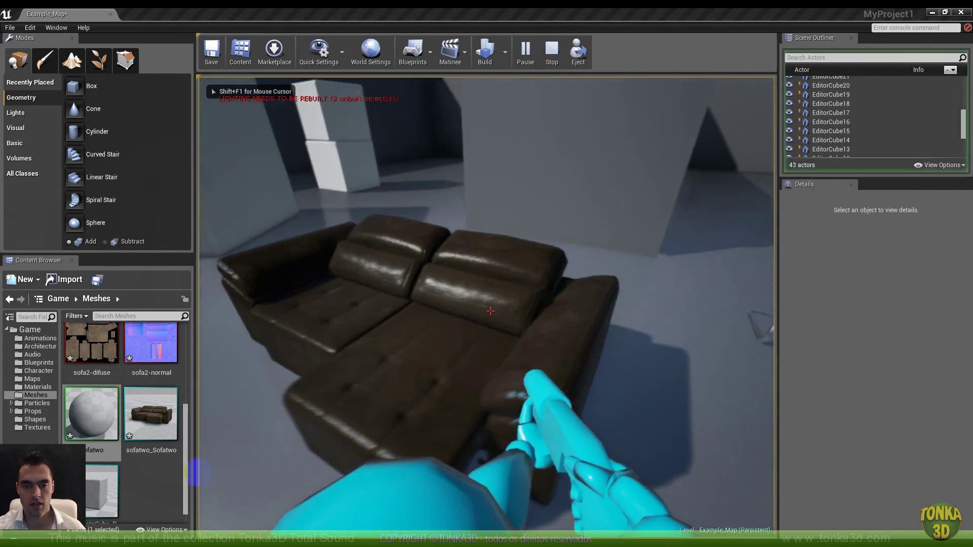
pyautogui.press('d')
pyautogui.press('a')
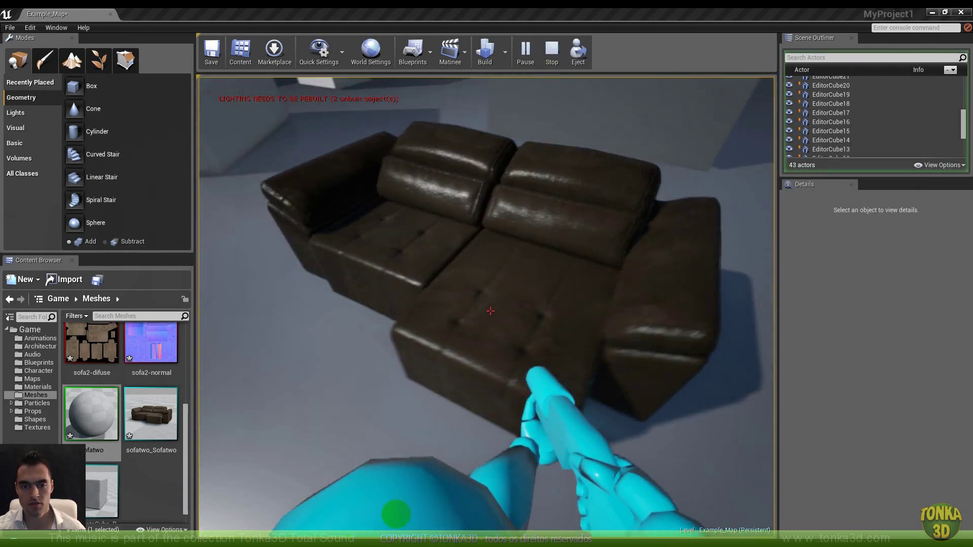
pyautogui.press('d')
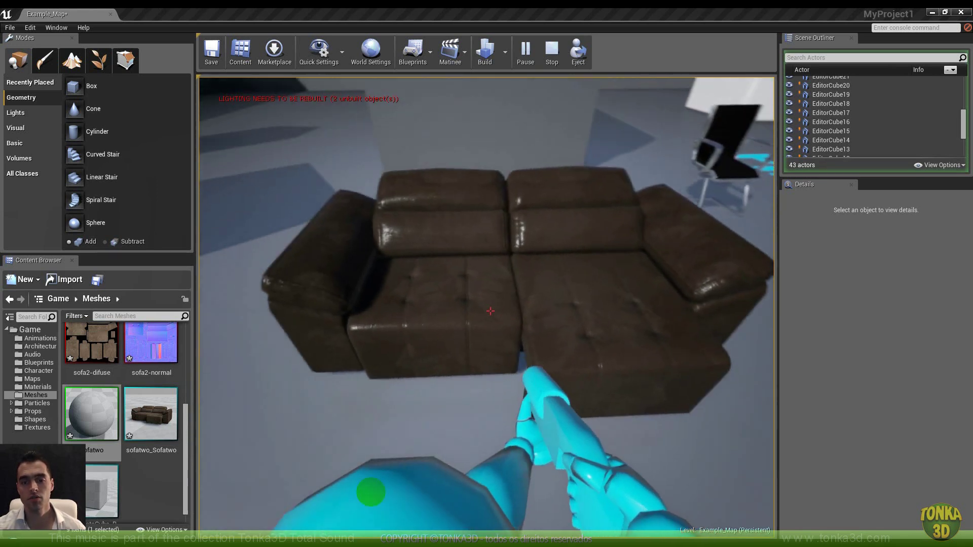
pyautogui.press('a')
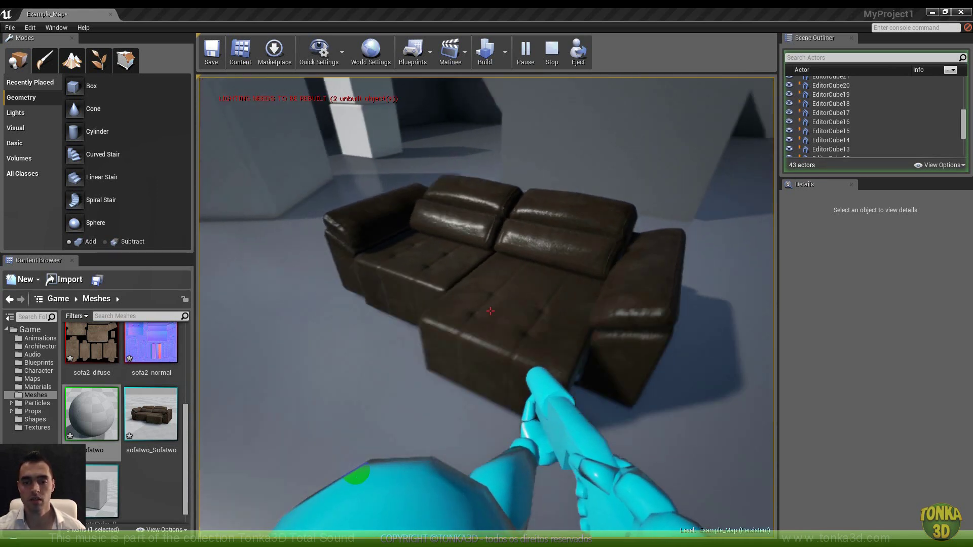
pyautogui.press('w')
pyautogui.press('d')
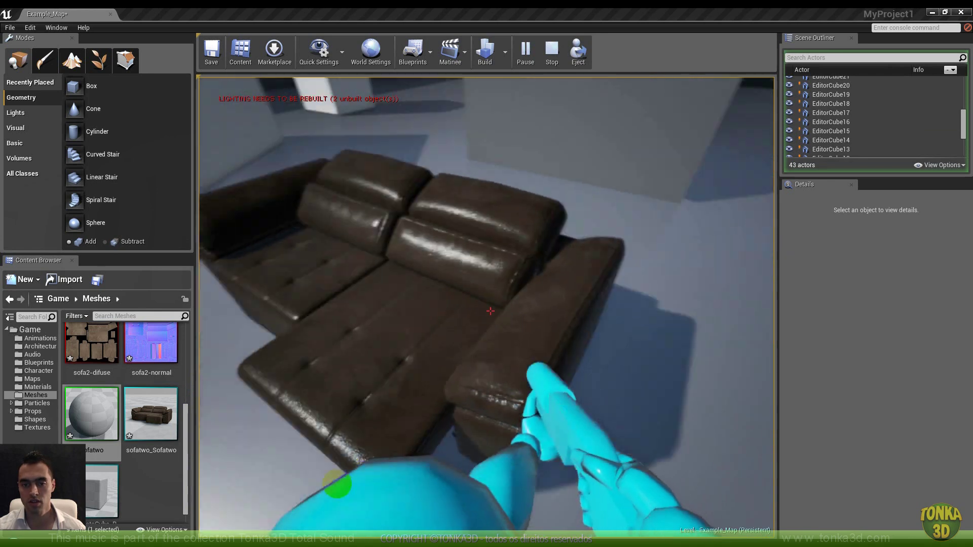
pyautogui.press('a')
pyautogui.press('s')
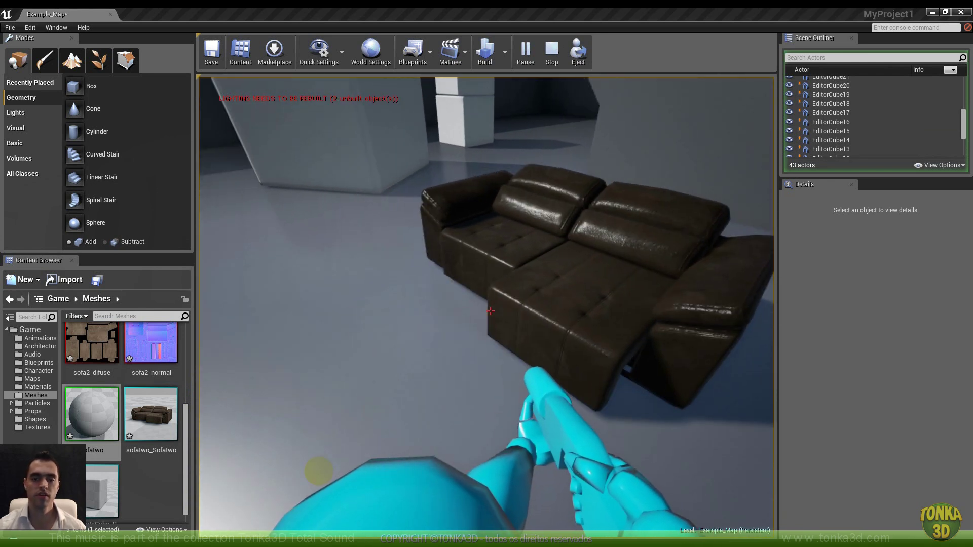
pyautogui.press('w')
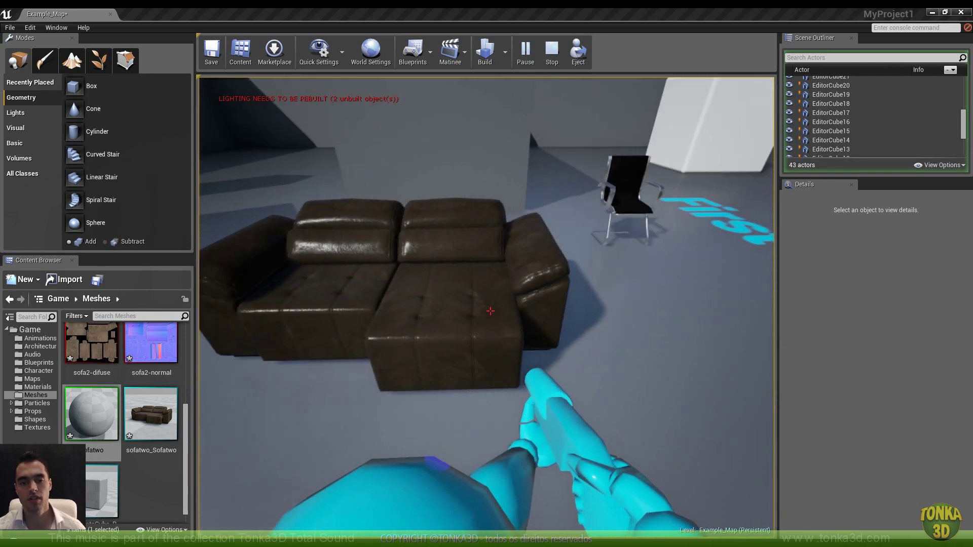
pyautogui.press('s')
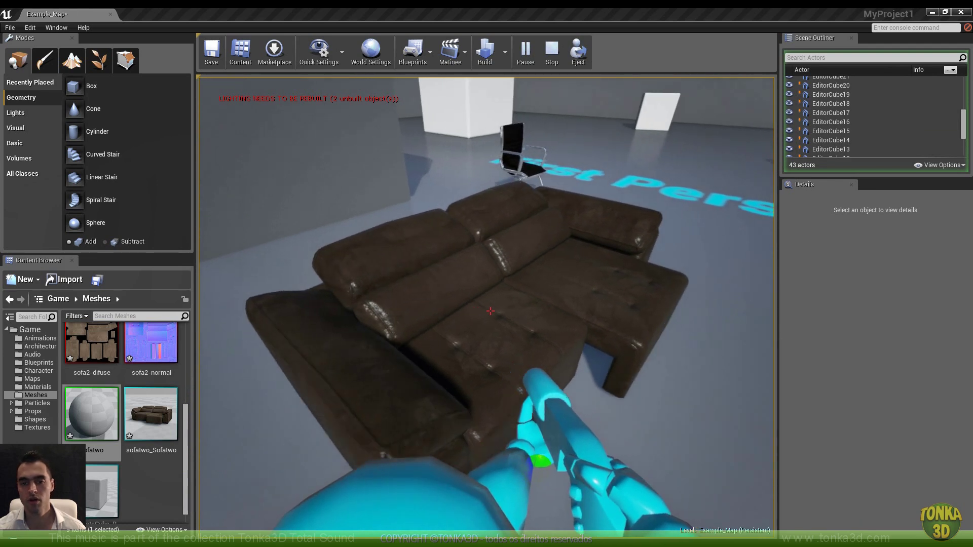
pyautogui.press('d')
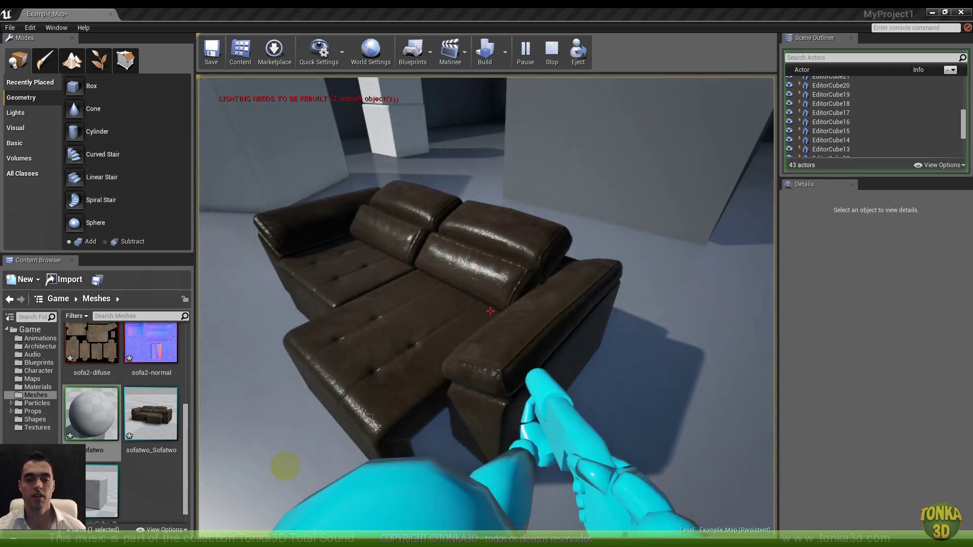
pyautogui.press('s')
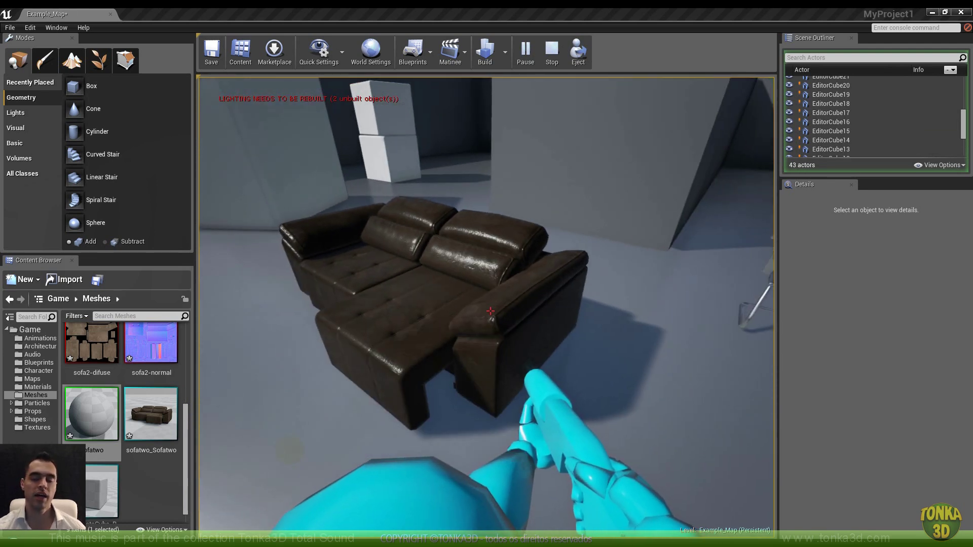
pyautogui.press('a')
pyautogui.press('w')
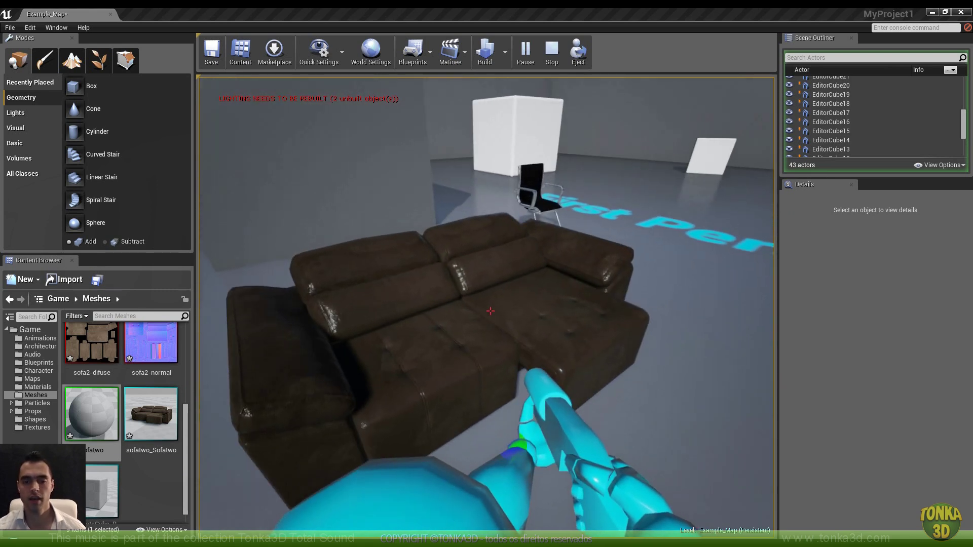
pyautogui.press('s')
pyautogui.press('d')
pyautogui.press('s')
pyautogui.press('Escape')
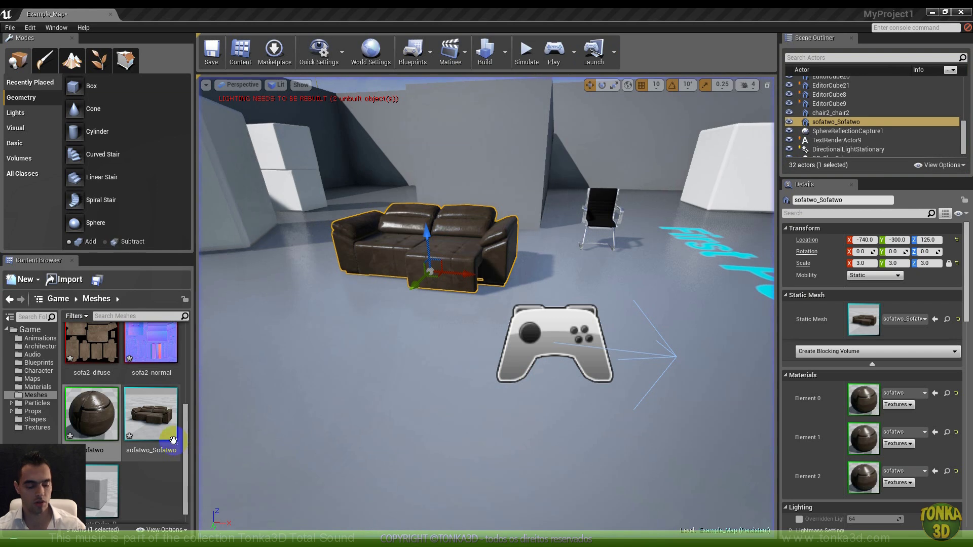
# Reopen the sofatwo material and set the Specular constant to 0.04 after trying 0.02
pyautogui.doubleClick(100, 415)
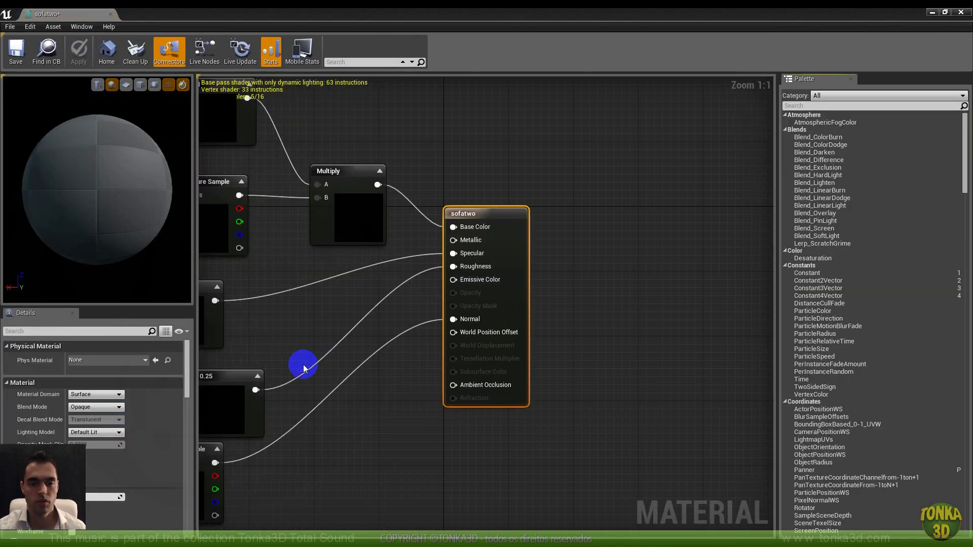
pyautogui.moveTo(304, 368); pyautogui.dragTo(520, 278, button='right')
pyautogui.click(450, 236)
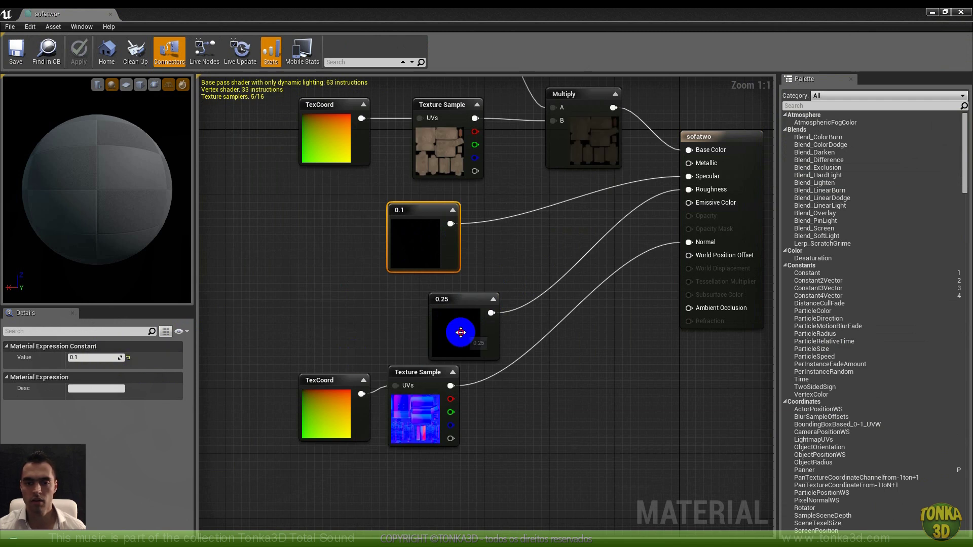
pyautogui.click(435, 335)
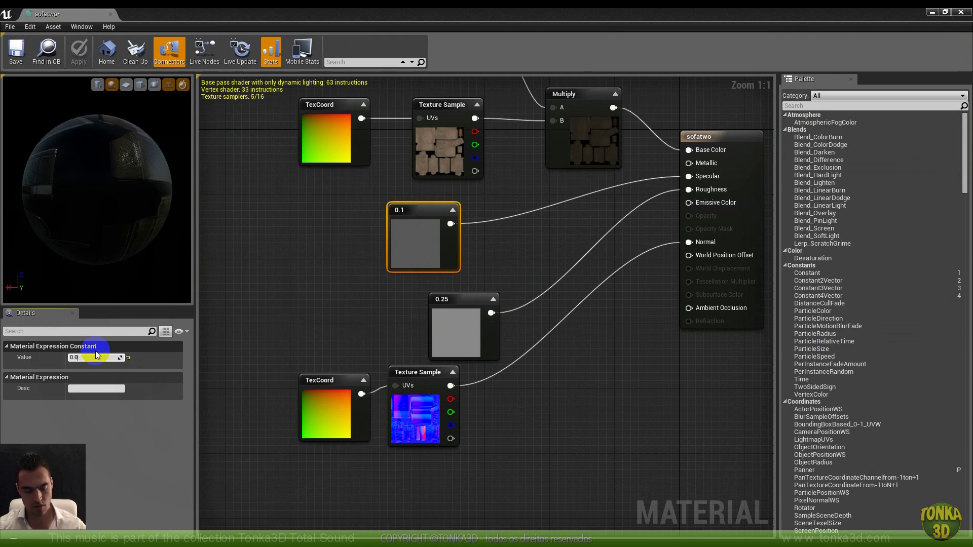
pyautogui.press('Return')
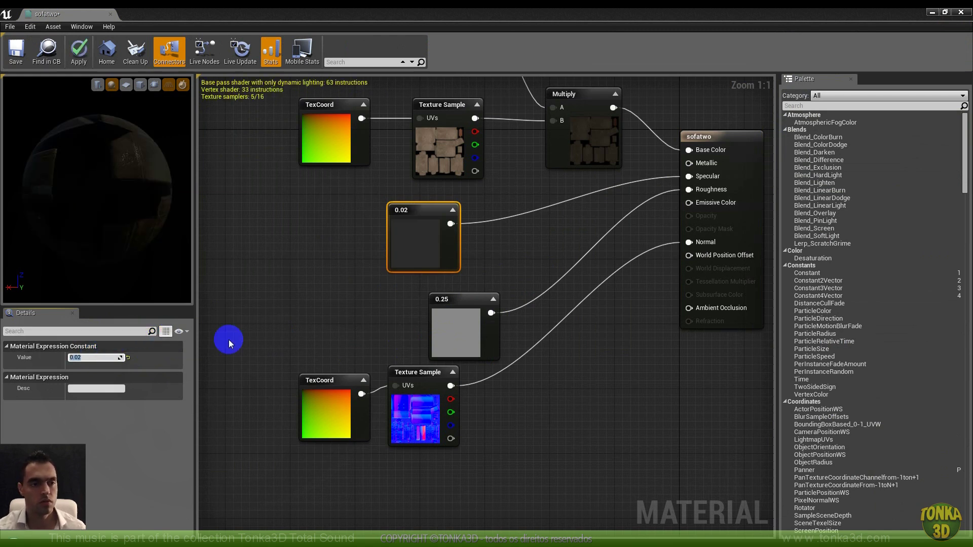
pyautogui.write('0.04')
pyautogui.press('Return')
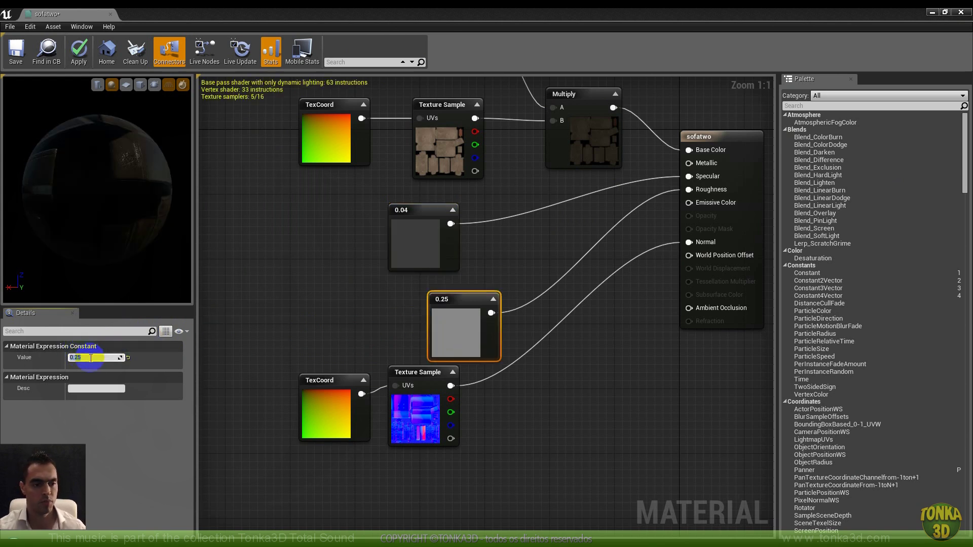
# Set the Roughness constant to 0.2, apply the material changes, and close the material editor
pyautogui.write('2')
pyautogui.press('Return')
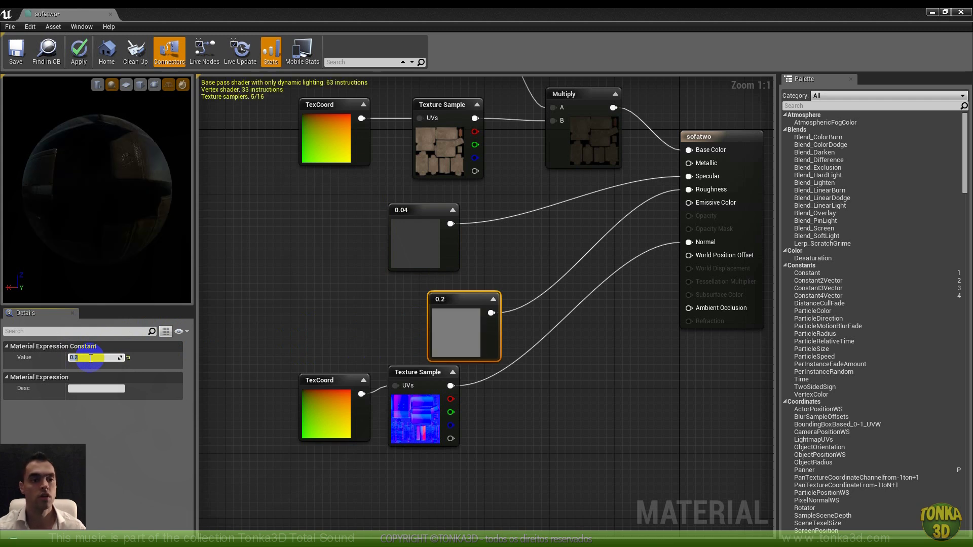
pyautogui.click(90, 60)
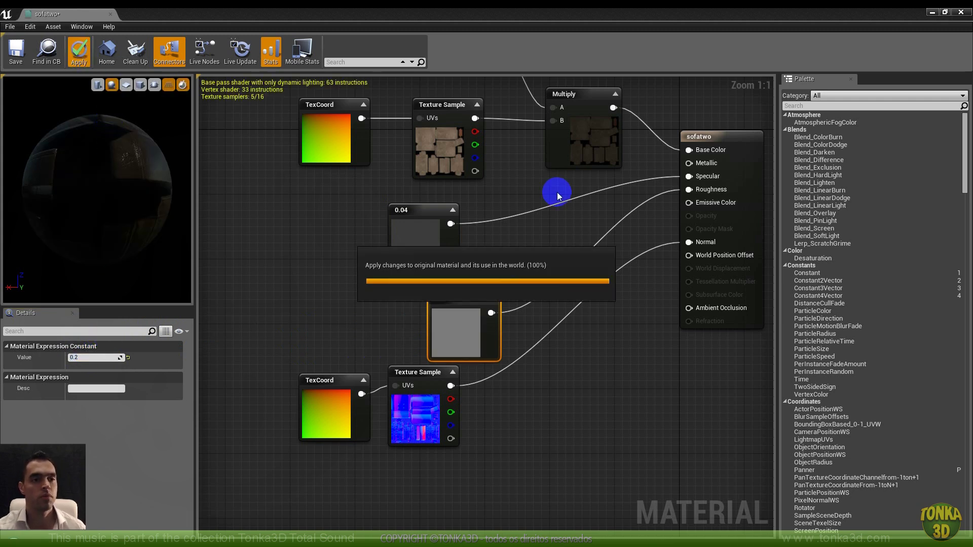
pyautogui.click(960, 11)
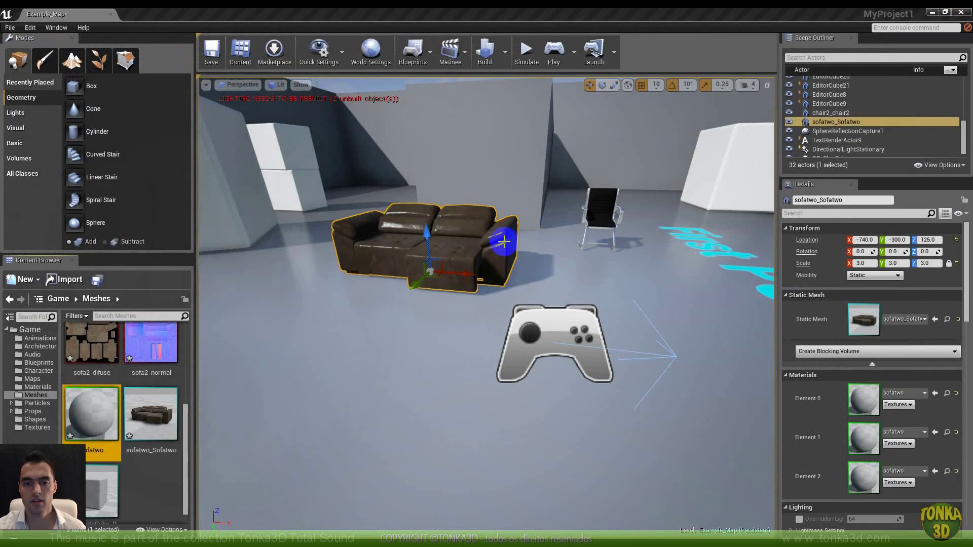
# Play the level and circle the sofa to judge the leather with the reduced Specular and Roughness values
pyautogui.click(555, 53)
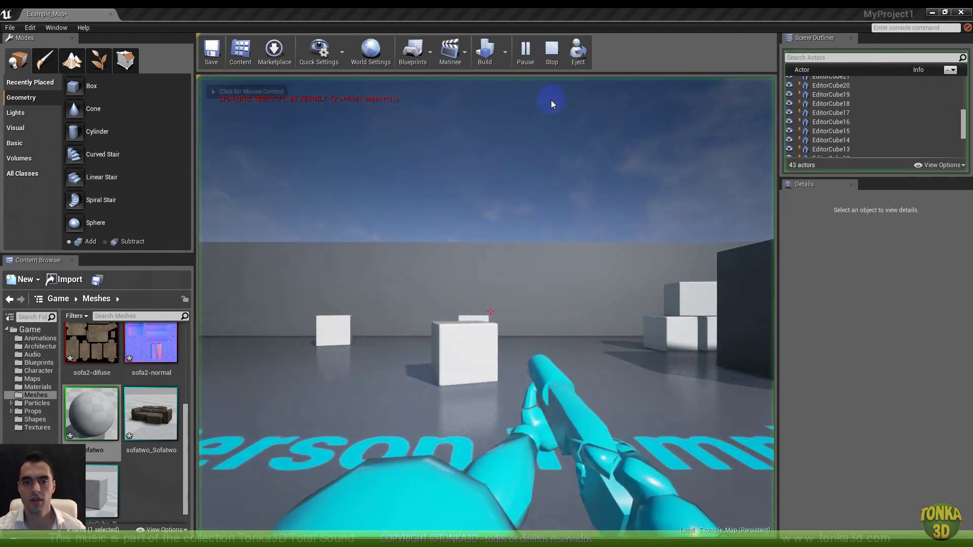
pyautogui.press('a')
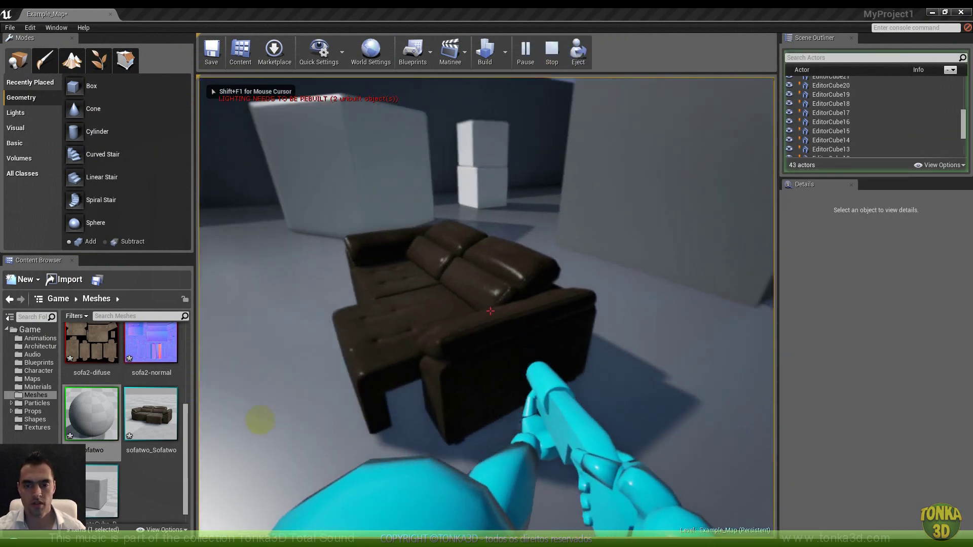
pyautogui.press('s')
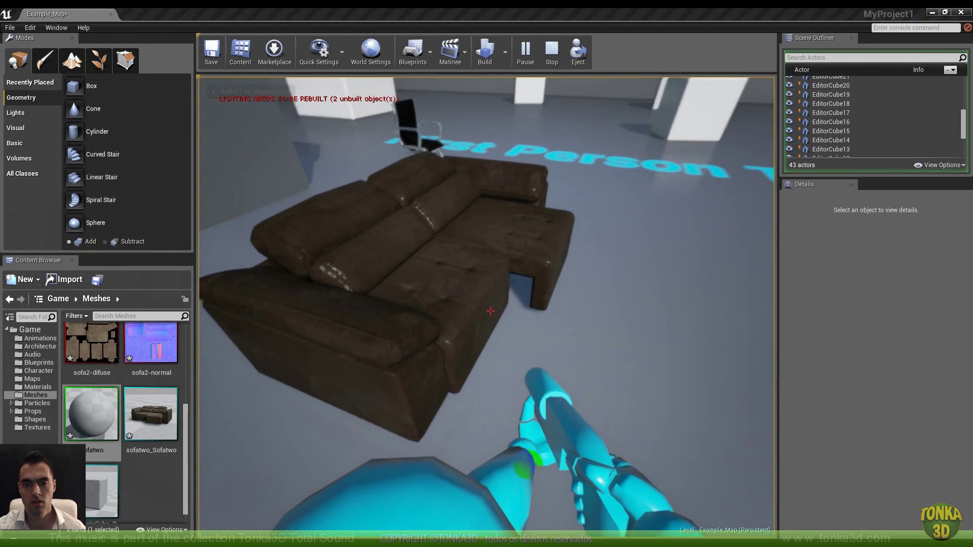
pyautogui.press('w')
pyautogui.press('d')
pyautogui.press('s')
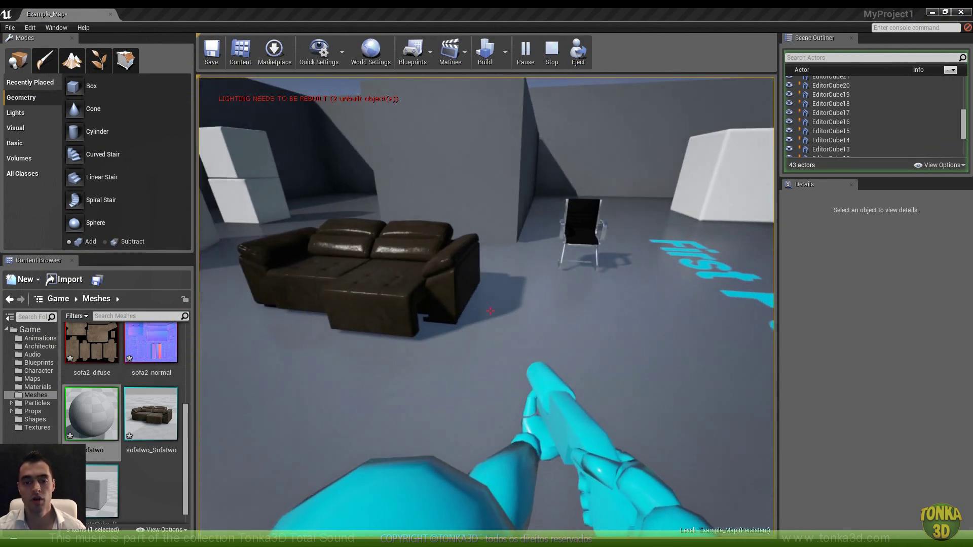
# Walk between the chair and the sofa, examining both pieces of furniture up close and together from different angles
pyautogui.press('w')
pyautogui.press('s')
pyautogui.press('w')
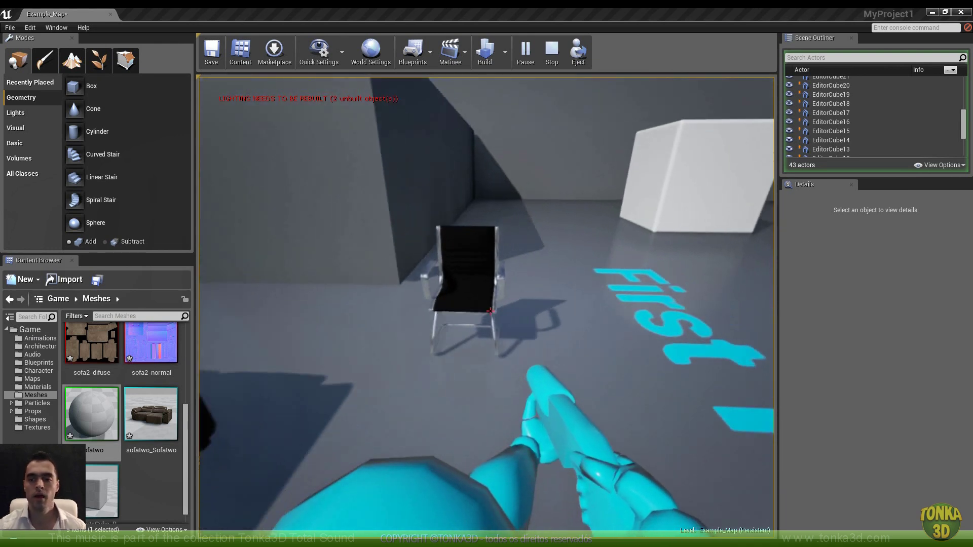
pyautogui.press('s')
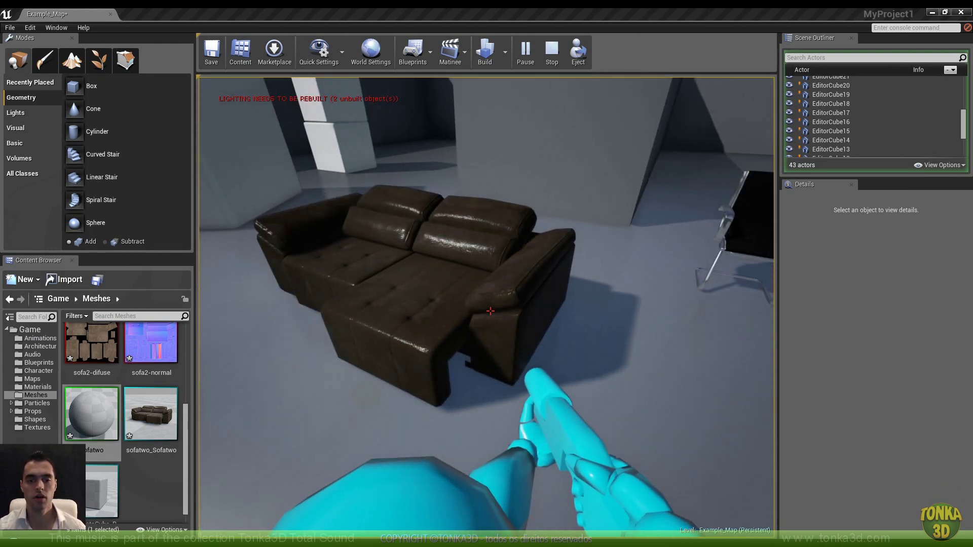
pyautogui.press('s')
pyautogui.press('w')
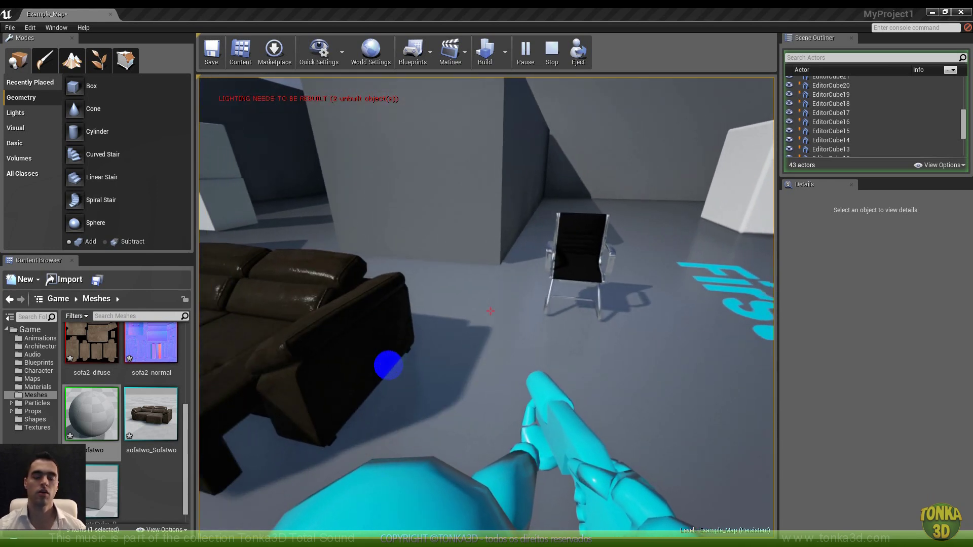
pyautogui.press('s')
pyautogui.press('d')
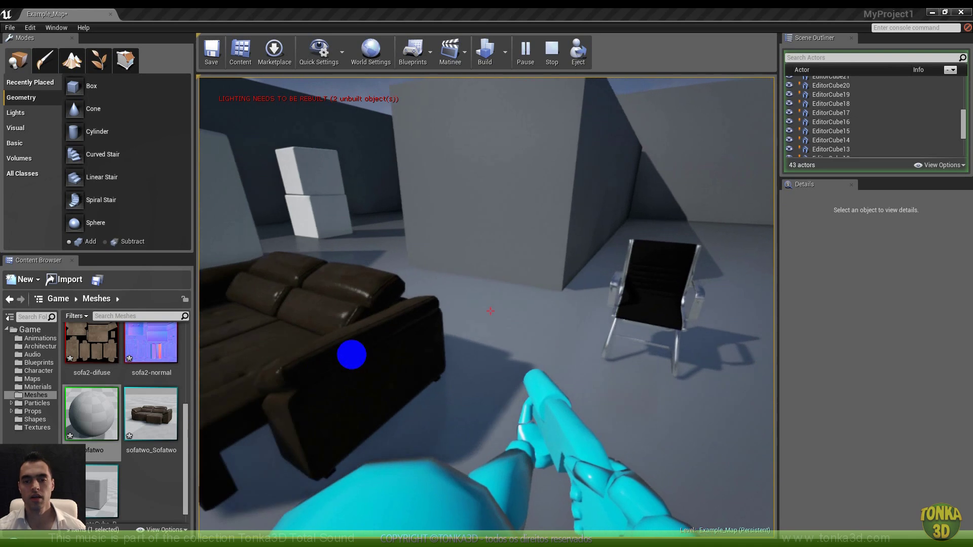
pyautogui.press('s')
pyautogui.press('a')
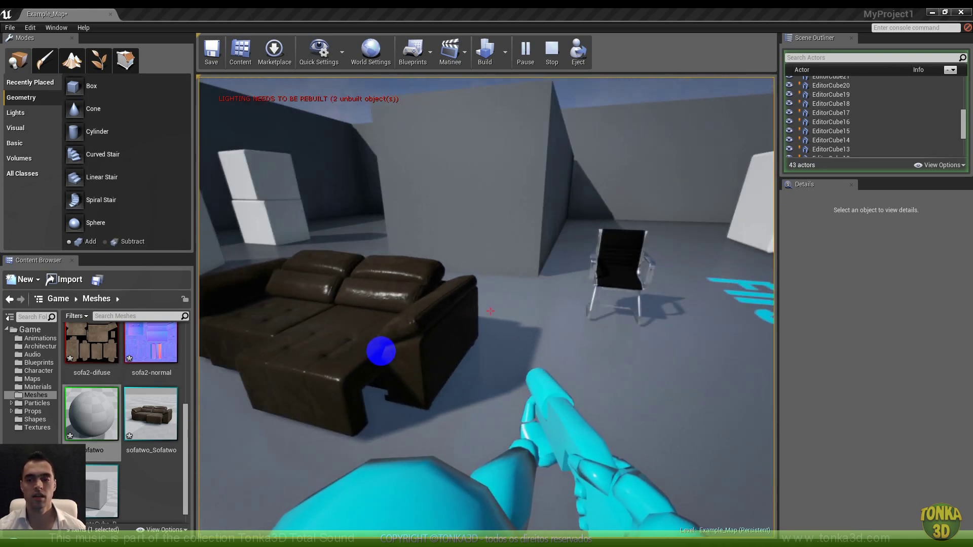
pyautogui.press('d')
pyautogui.press('w')
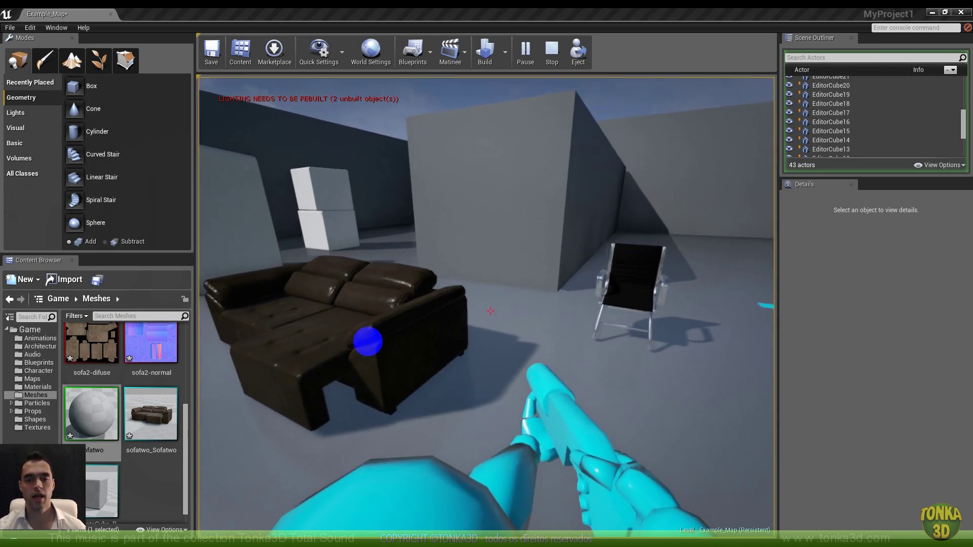